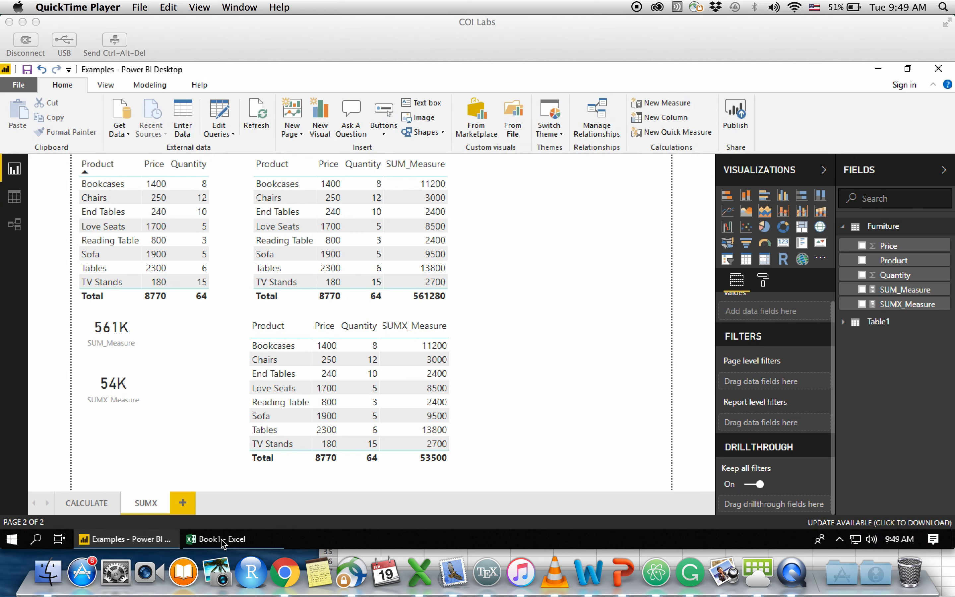
# - Switch to the Book1 workbook in Excel and total the Price and Quantity columns in row 10 with AutoSum
pyautogui.moveTo(223, 544)
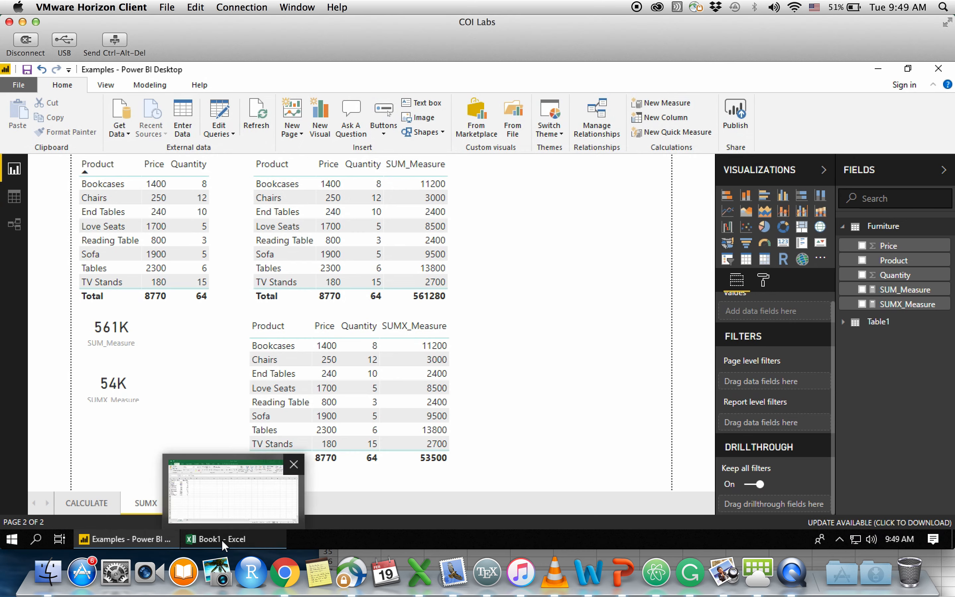
pyautogui.click(231, 487)
pyautogui.hotkey('ctrl', 'v')
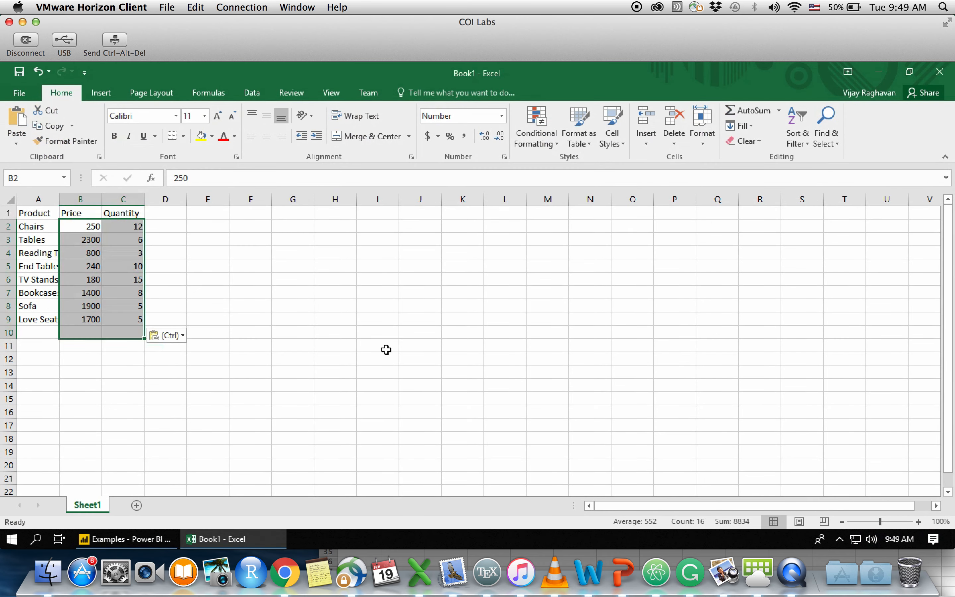
pyautogui.click(387, 350)
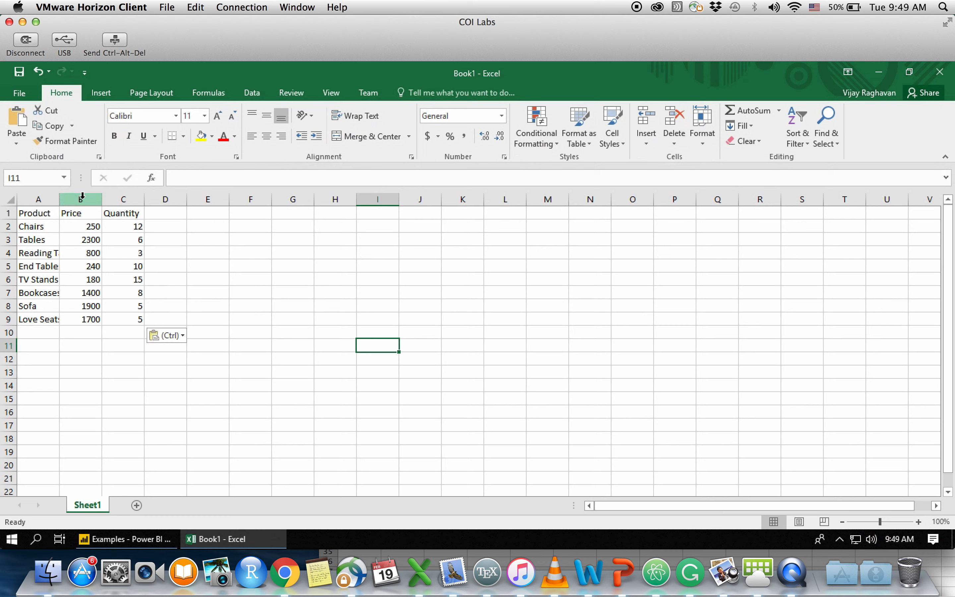
pyautogui.click(165, 230)
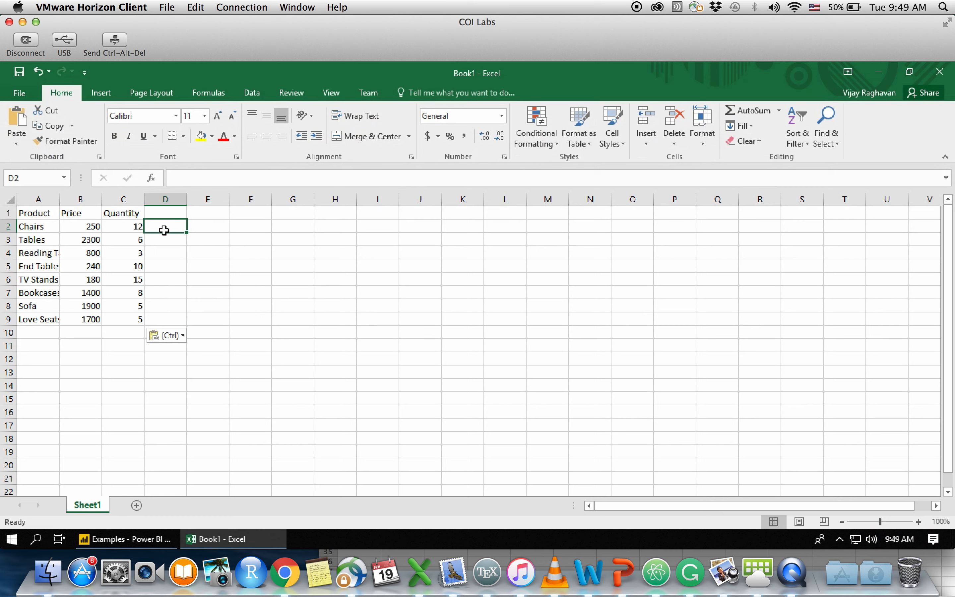
pyautogui.moveTo(91, 232); pyautogui.dragTo(118, 336)
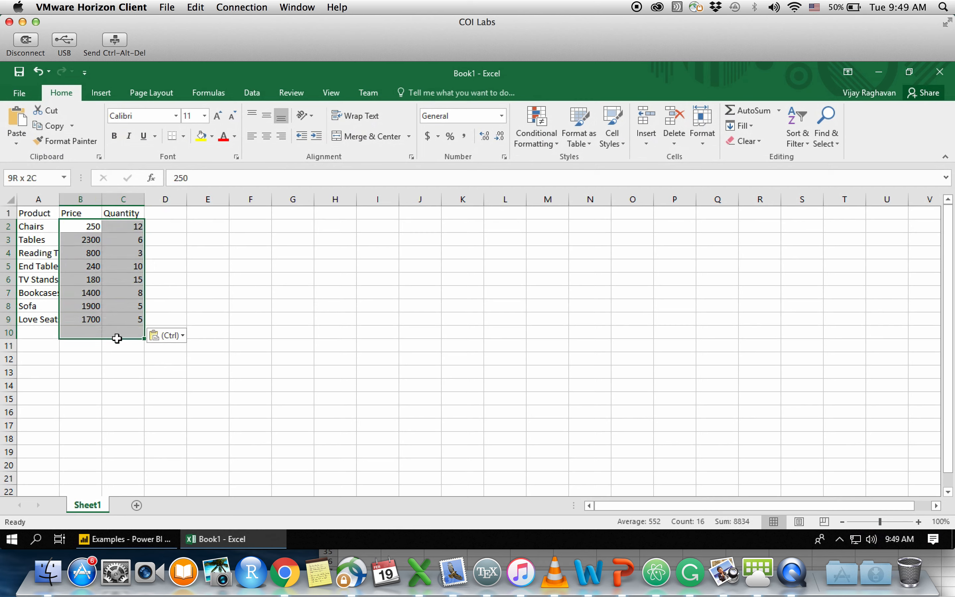
pyautogui.click(751, 108)
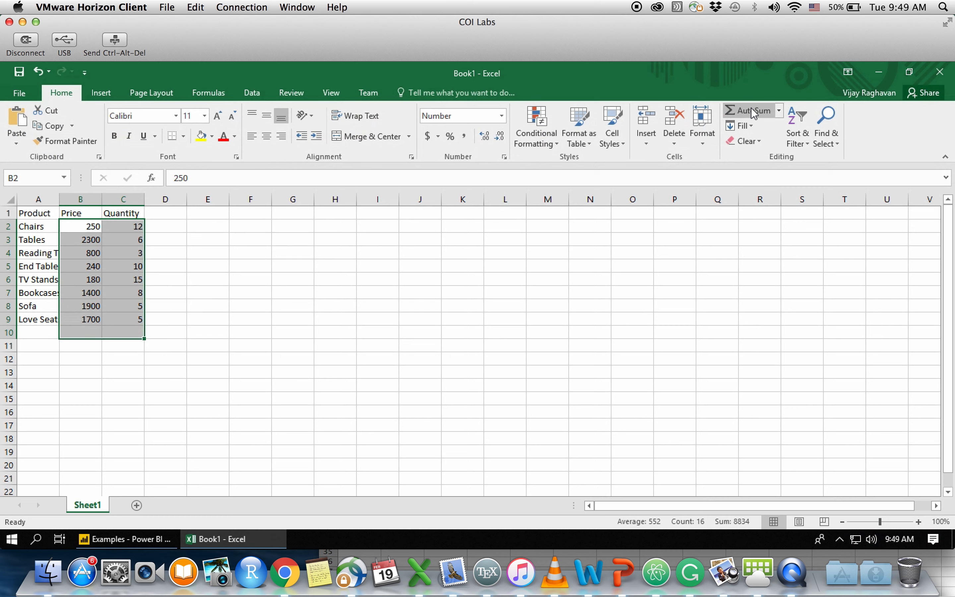
pyautogui.click(395, 403)
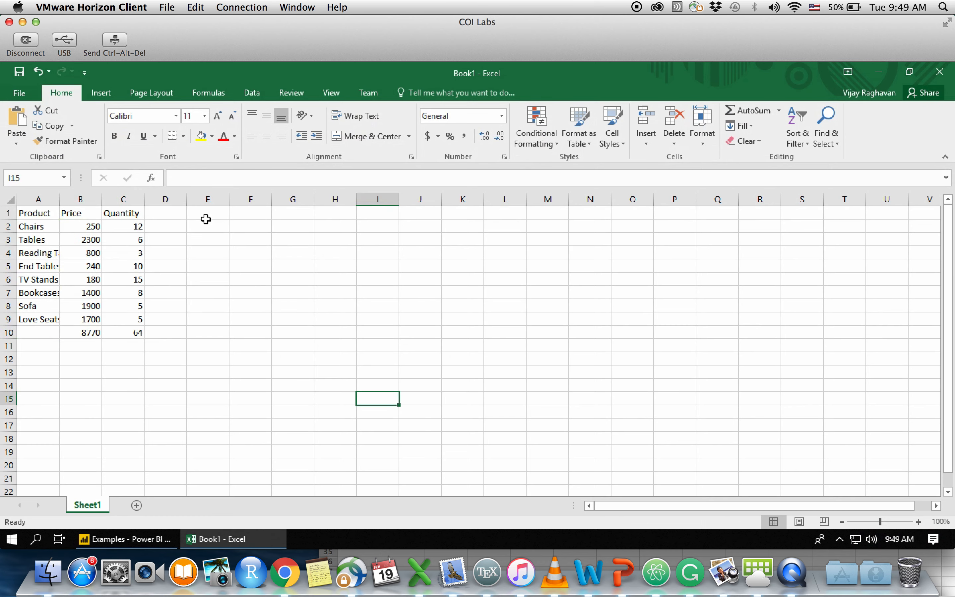
# - Enter the formula =b2*c2 in cell D2 to multiply the Chairs price by its quantity
pyautogui.click(176, 227)
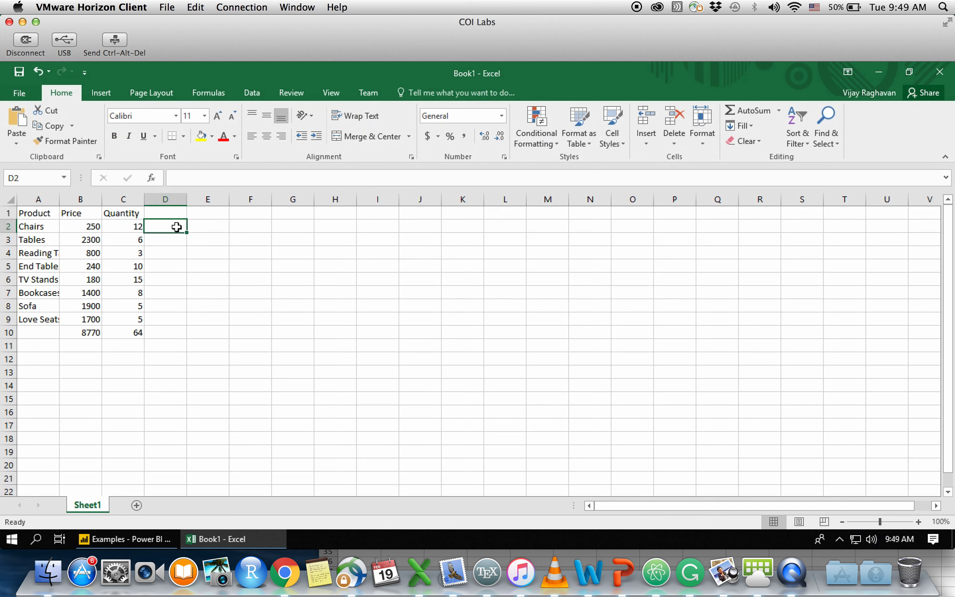
pyautogui.write('+')
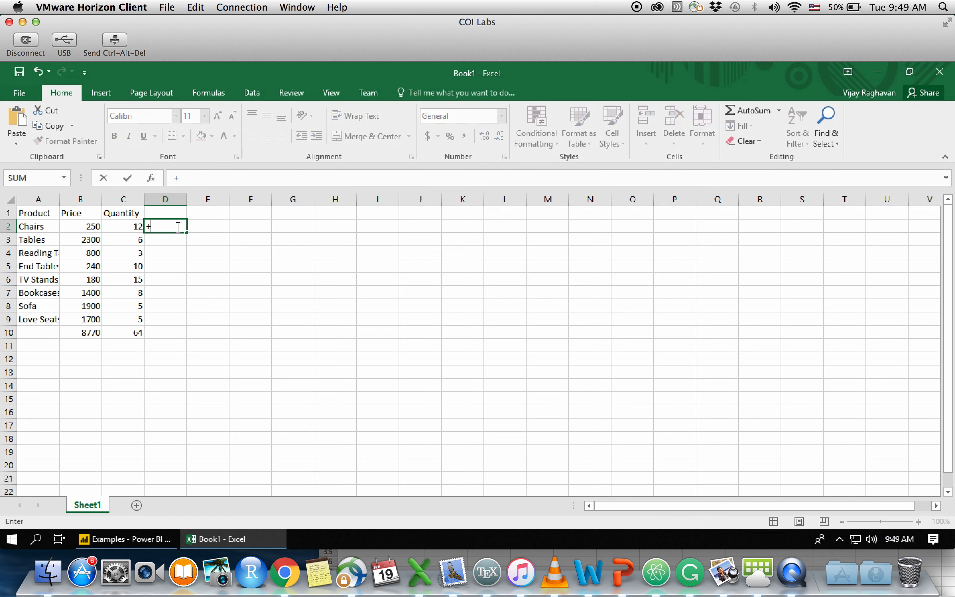
pyautogui.press('BackSpace')
pyautogui.write('=b2')
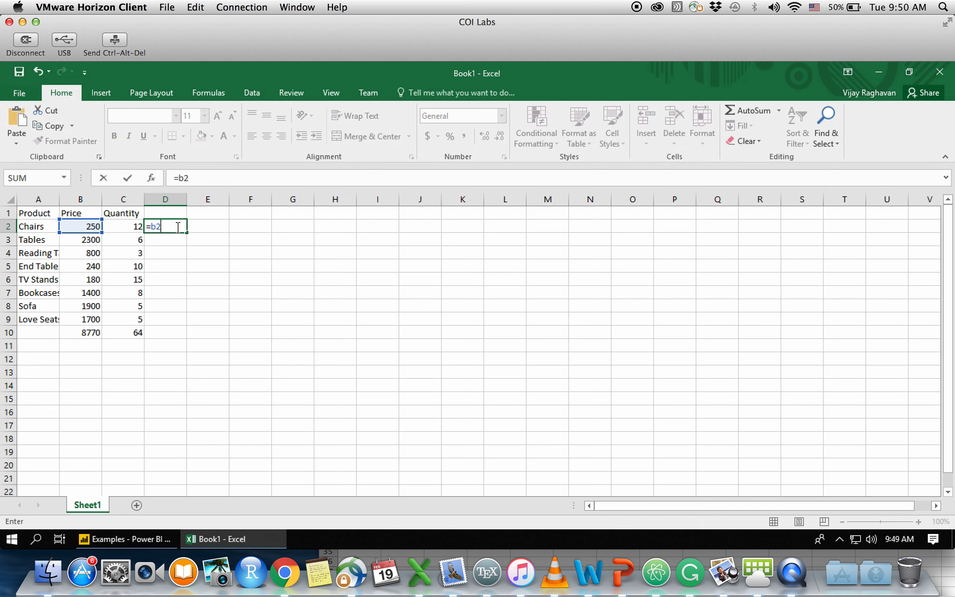
pyautogui.write('*c2')
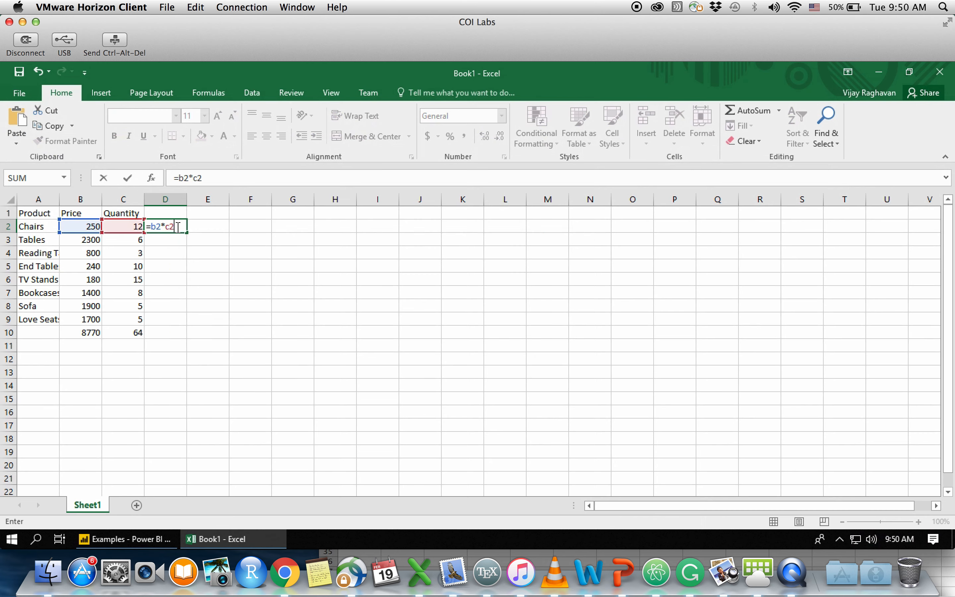
pyautogui.press('Return')
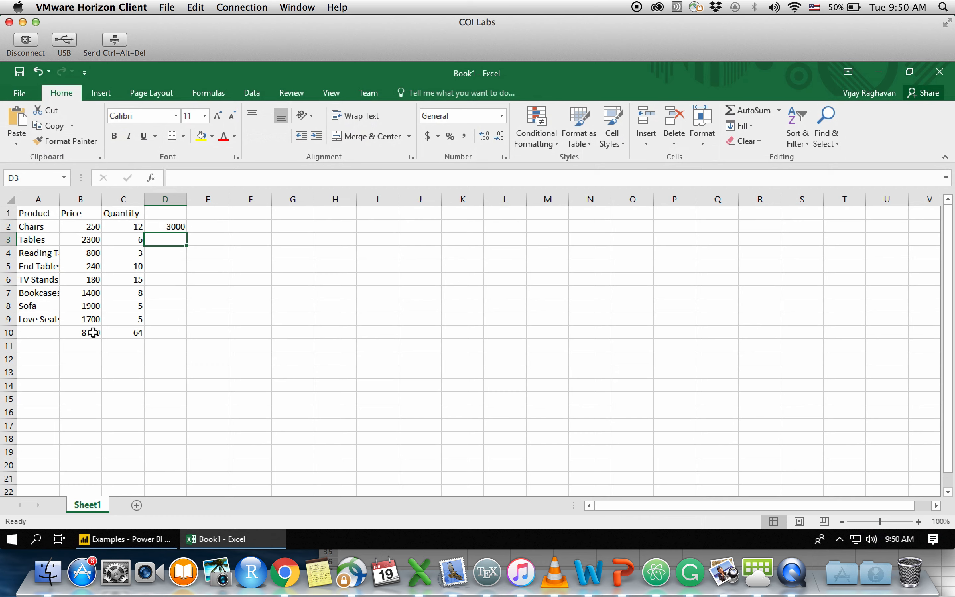
# - Write the formula =b2/b10 in cell E2 to divide the Chairs price by the price total
pyautogui.click(213, 227)
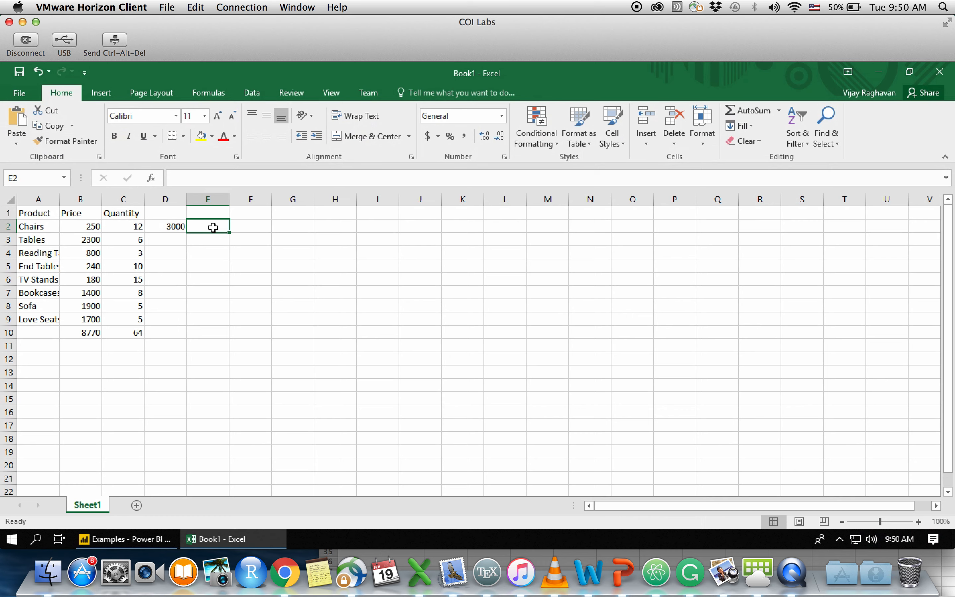
pyautogui.write('d2')
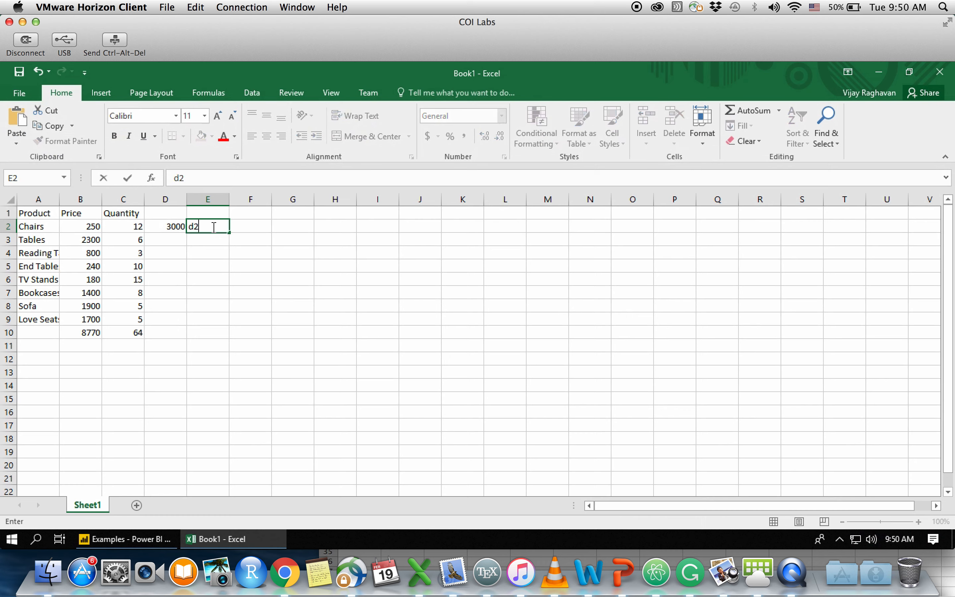
pyautogui.press('BackSpace')
pyautogui.press('BackSpace')
pyautogui.write('=')
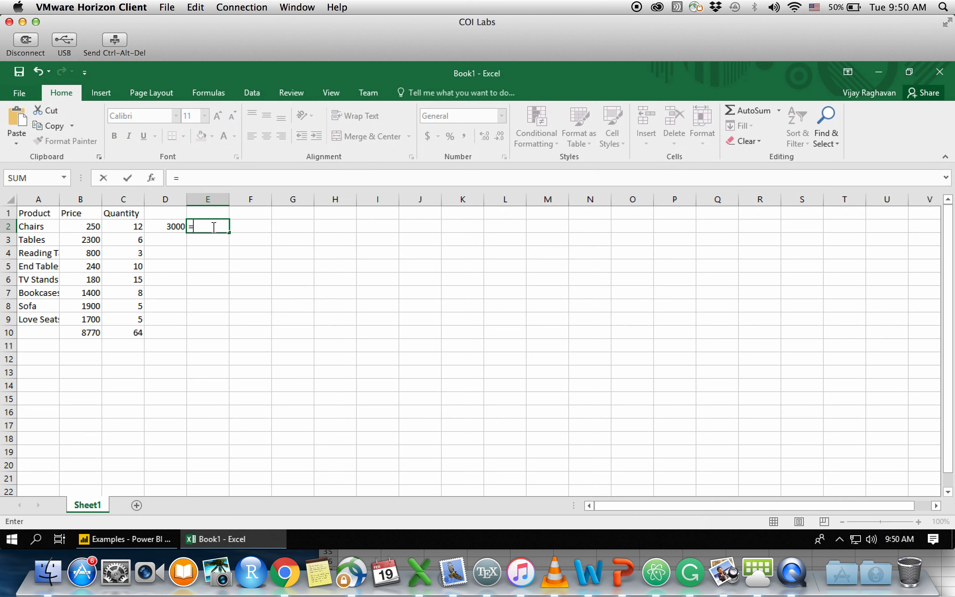
pyautogui.write('d2/')
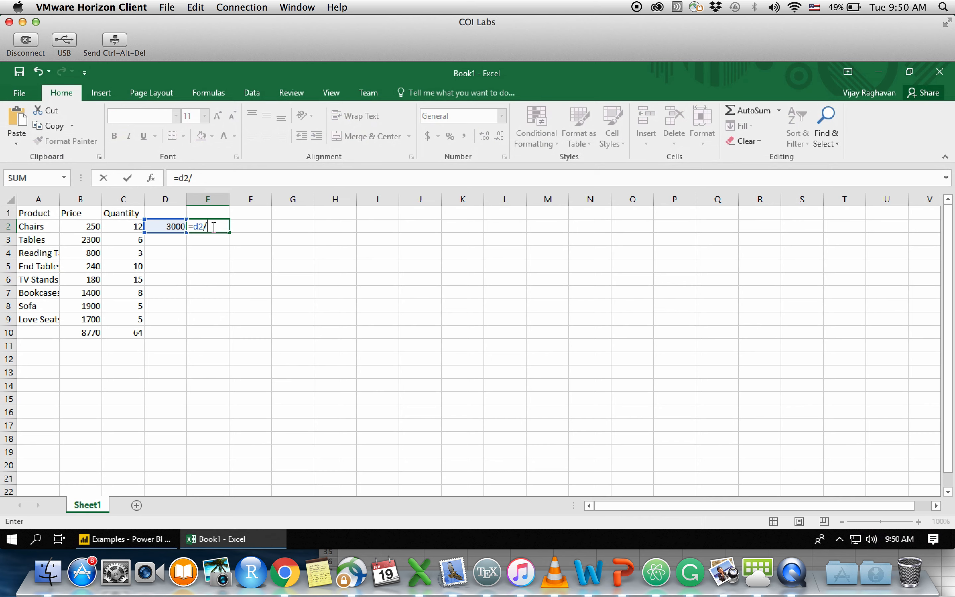
pyautogui.press('BackSpace')
pyautogui.press('BackSpace')
pyautogui.press('BackSpace')
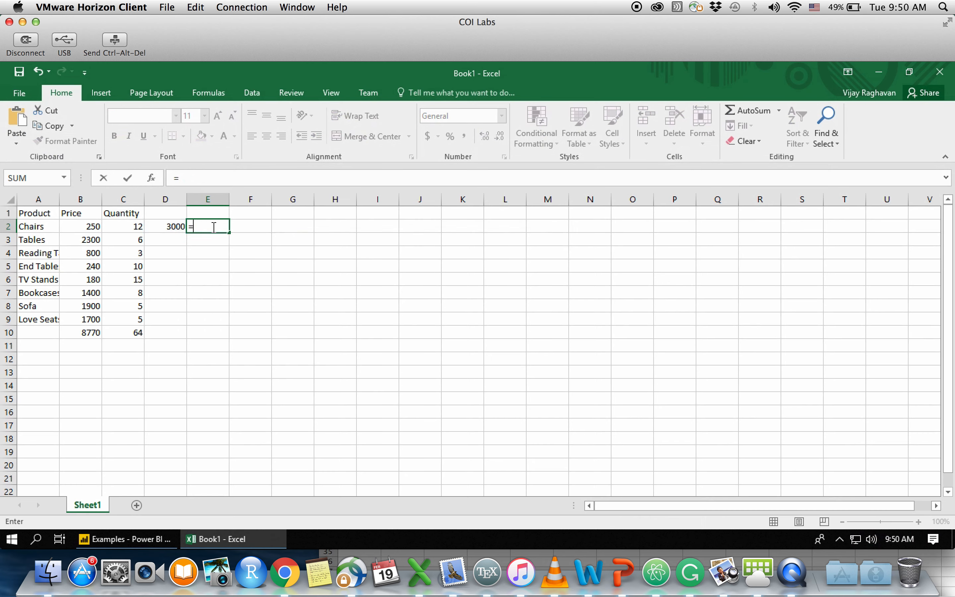
pyautogui.write('b2/b')
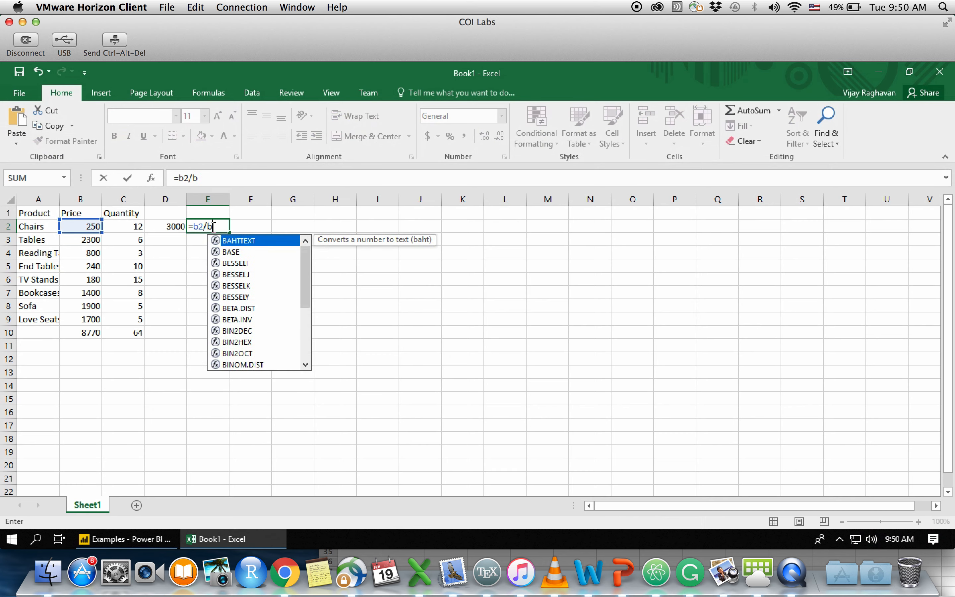
pyautogui.write('10')
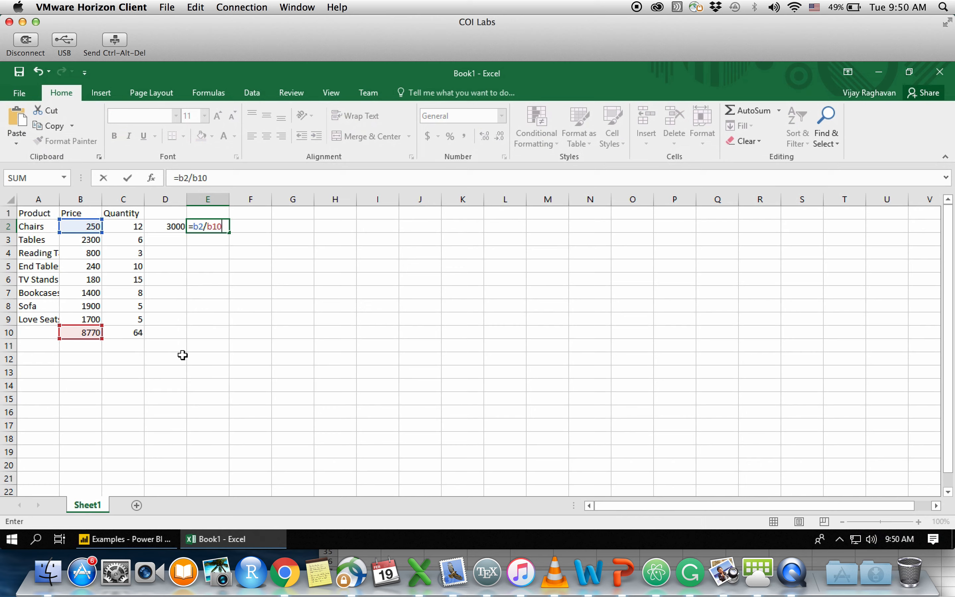
# - Compare the furniture tables in the Power BI Examples report with the Excel worksheet, ending in Power BI
pyautogui.click(146, 540)
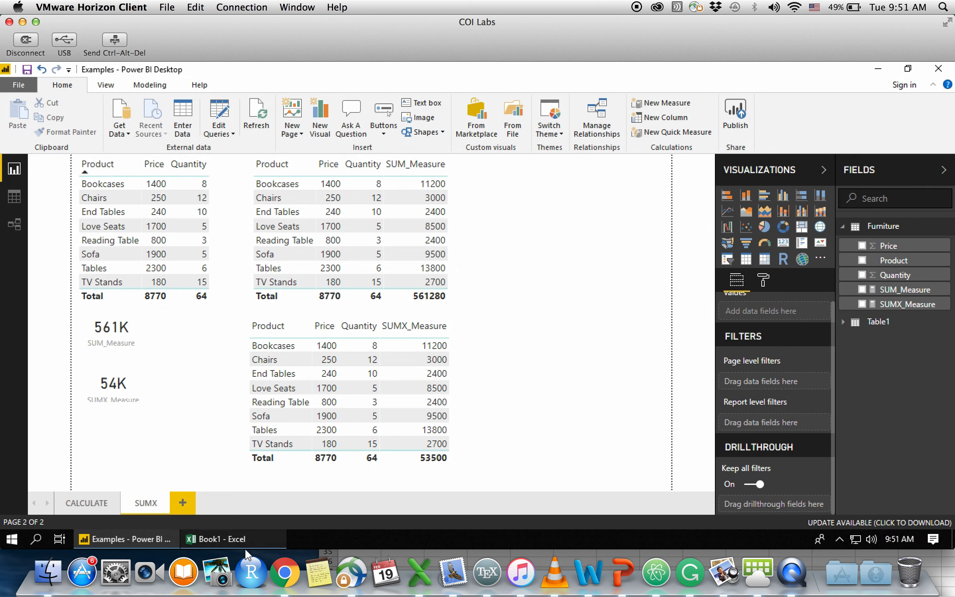
pyautogui.moveTo(243, 542)
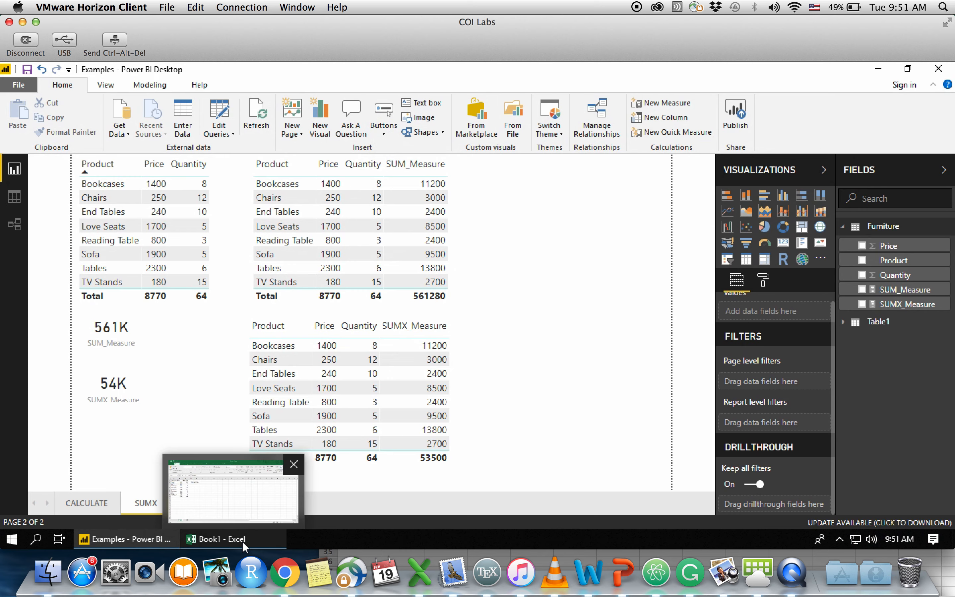
pyautogui.click(242, 543)
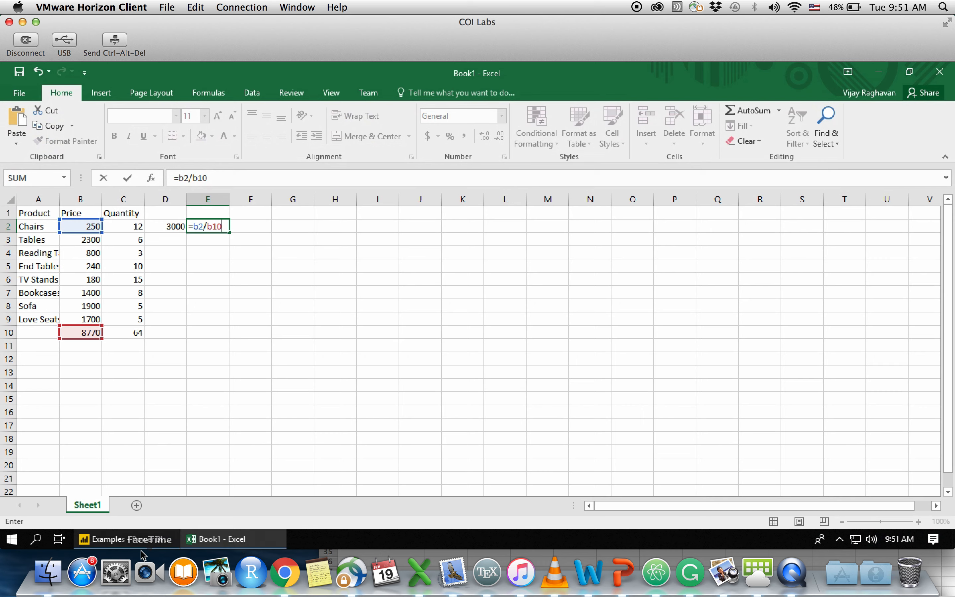
pyautogui.moveTo(143, 549)
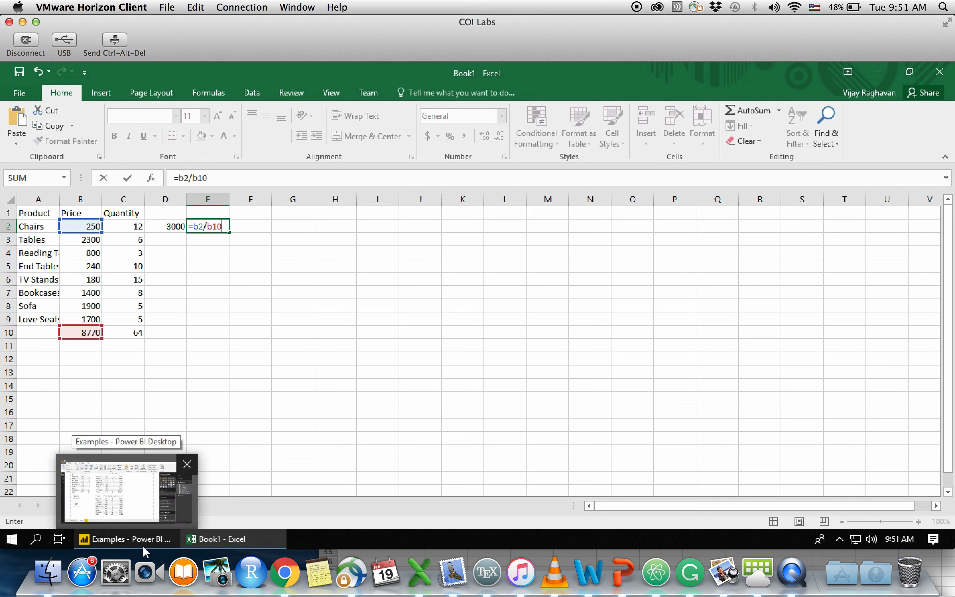
pyautogui.click(144, 540)
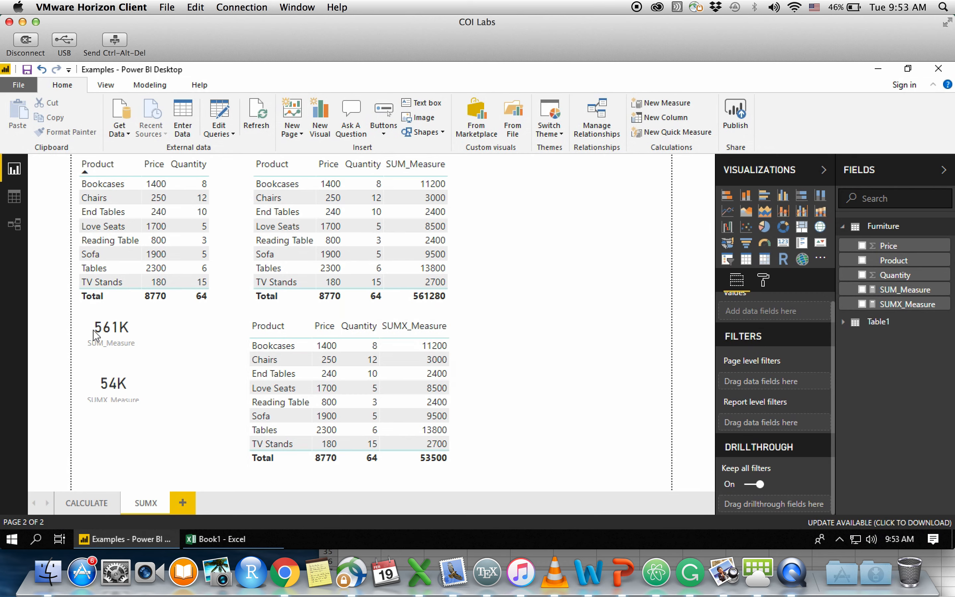
# - Inspect the cards and DAX formulas of SUM_Measure and SUMX_Measure, finishing on the SUM_Measure formula
pyautogui.click(115, 348)
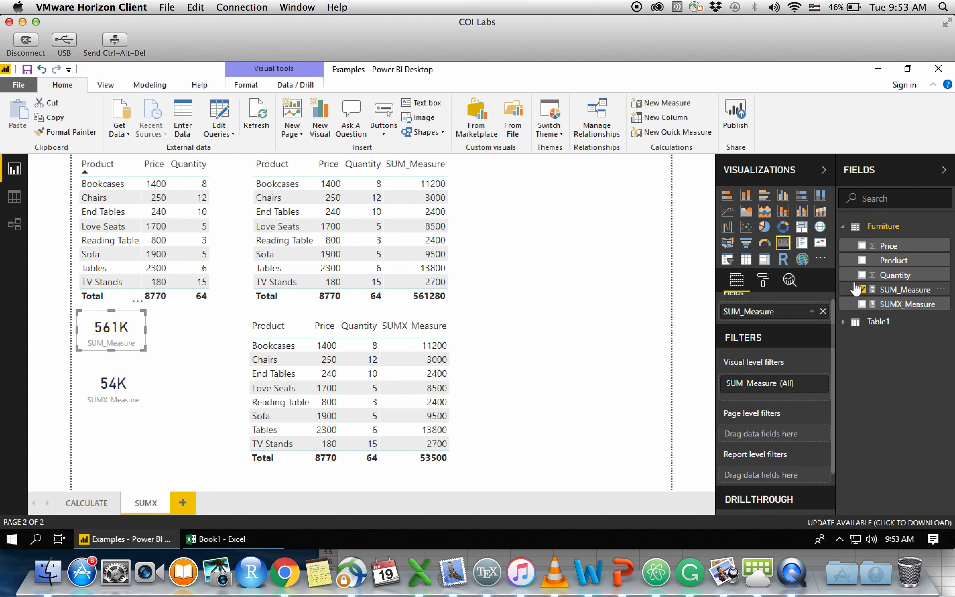
pyautogui.click(913, 293)
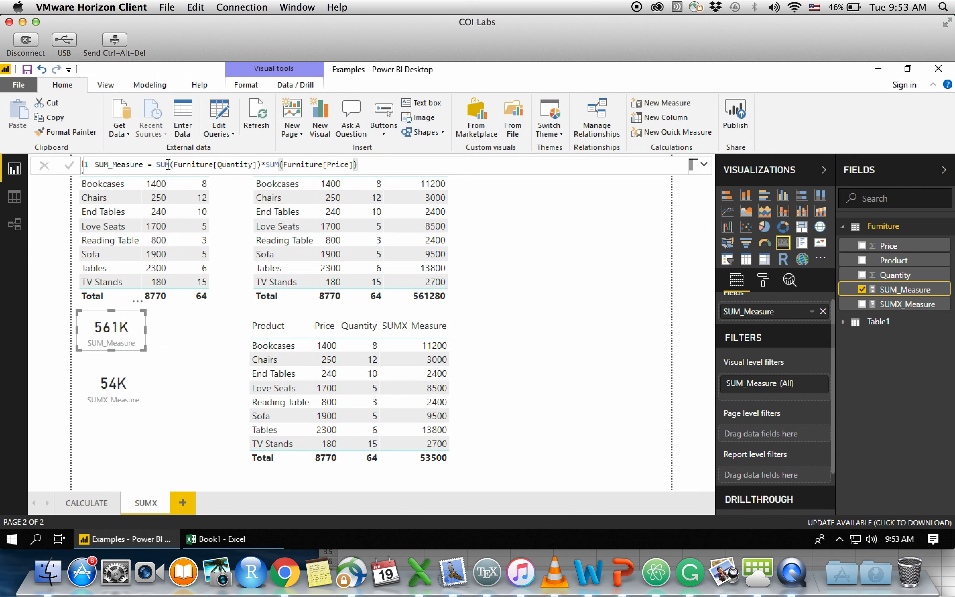
pyautogui.click(114, 387)
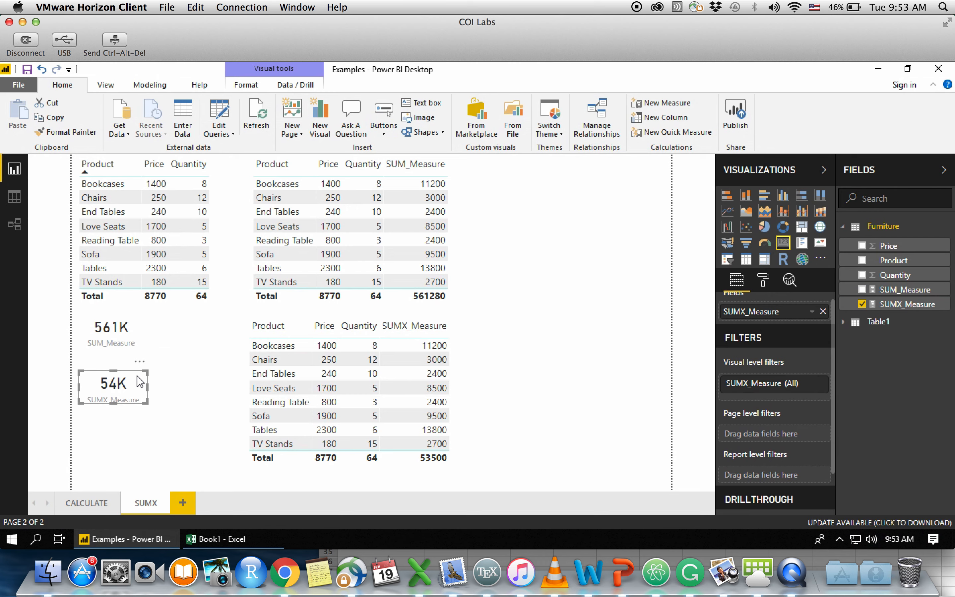
pyautogui.click(907, 304)
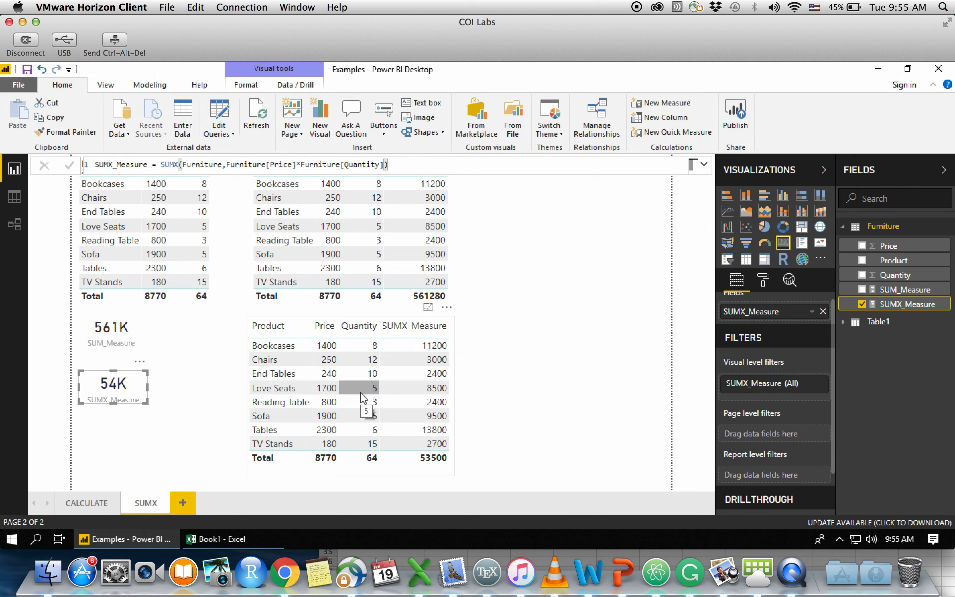
pyautogui.click(916, 294)
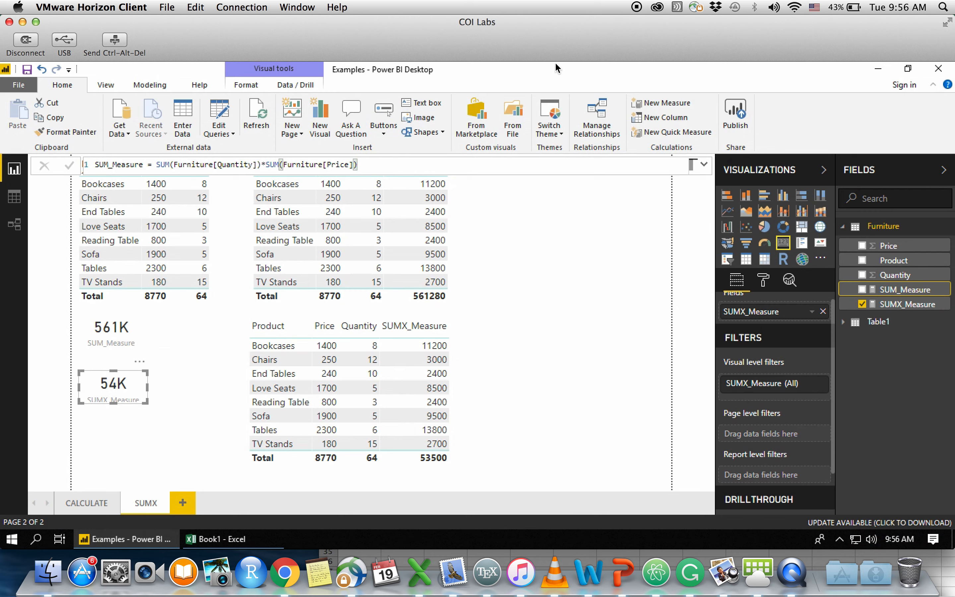
# - Create a new measure in the Furniture table with the formula Disc_Measure = [SUMX_Measure]*.05
pyautogui.click(685, 103)
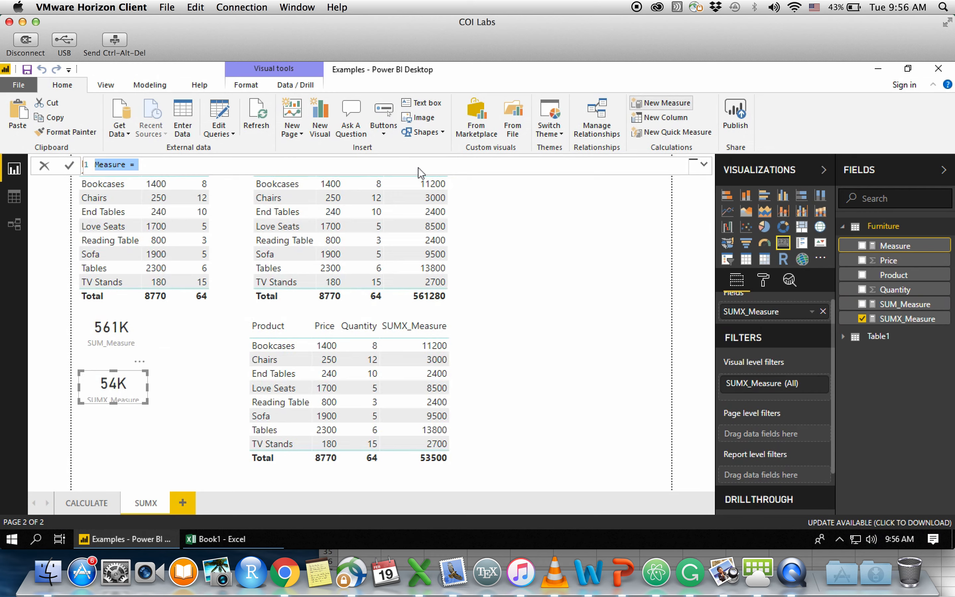
pyautogui.click(96, 165)
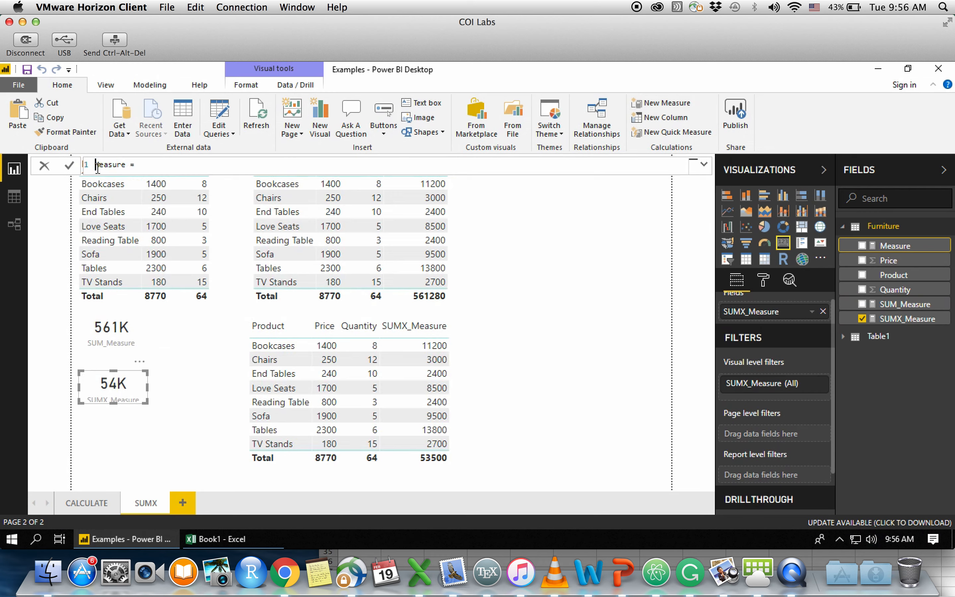
pyautogui.write('Disc_')
pyautogui.click(182, 165)
pyautogui.write('sum')
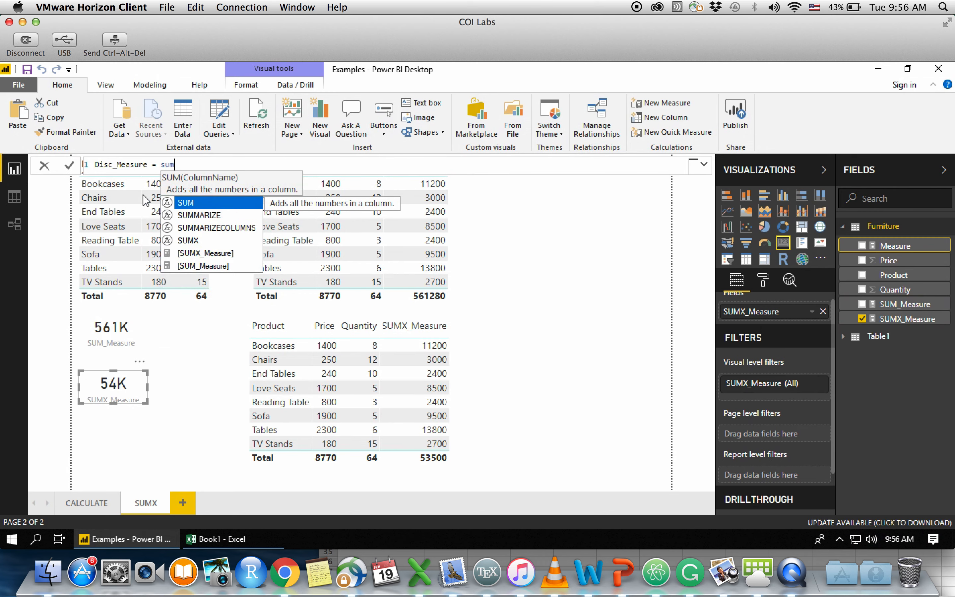
pyautogui.doubleClick(192, 254)
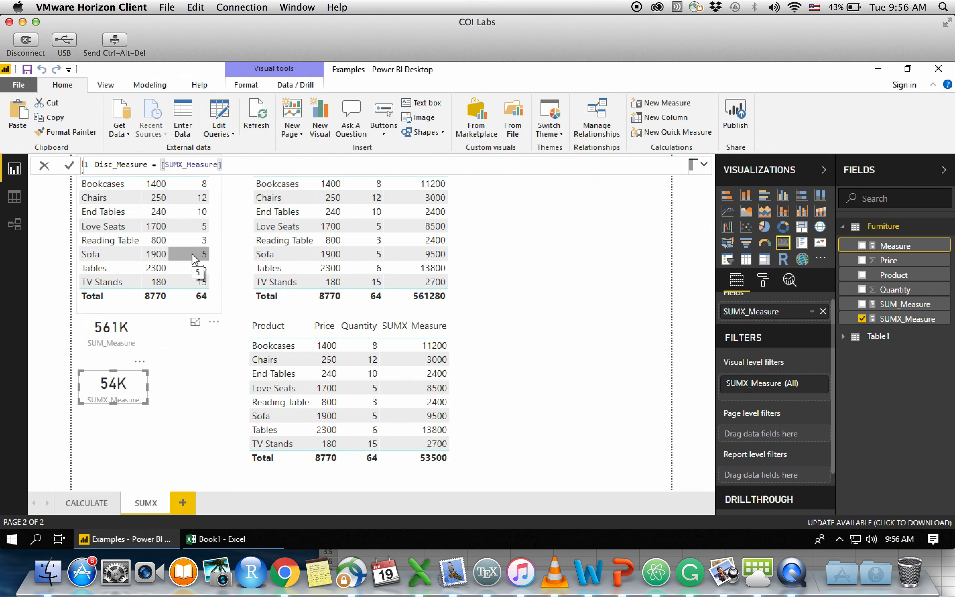
pyautogui.write('*.05')
pyautogui.press('Return')
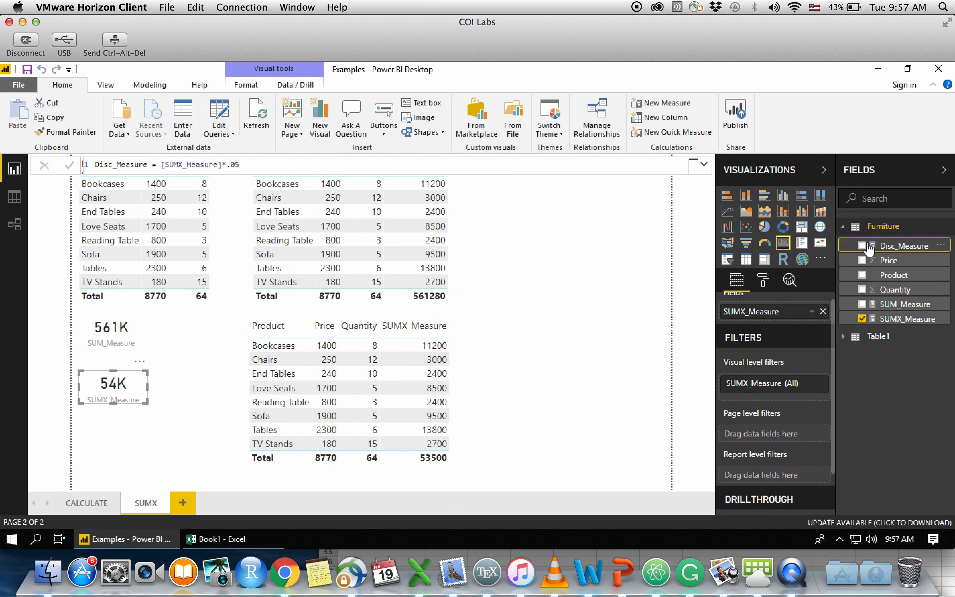
# - Add Disc_Measure to the table containing SUMX_Measure and widen that table so the new column fits
pyautogui.click(305, 385)
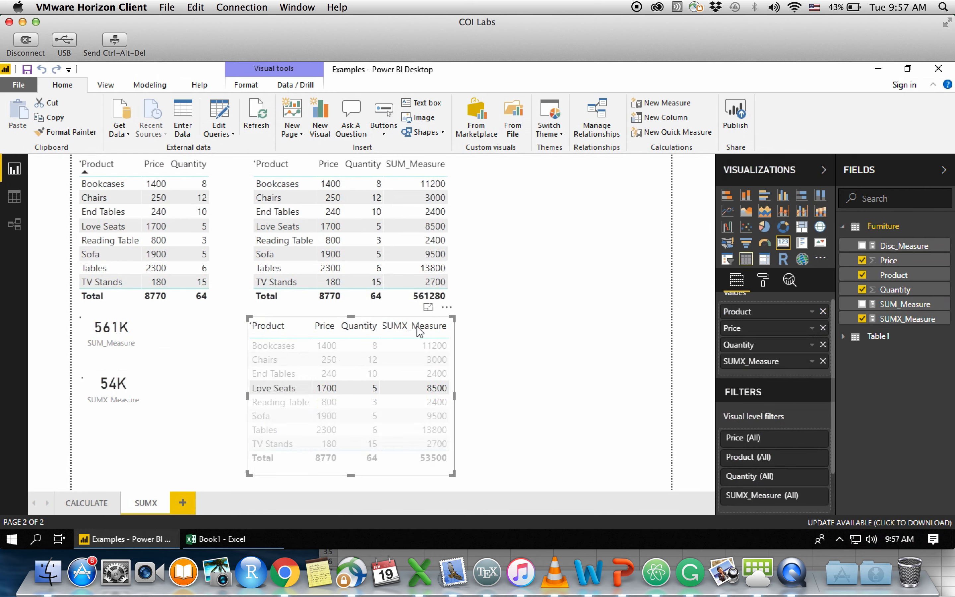
pyautogui.click(862, 246)
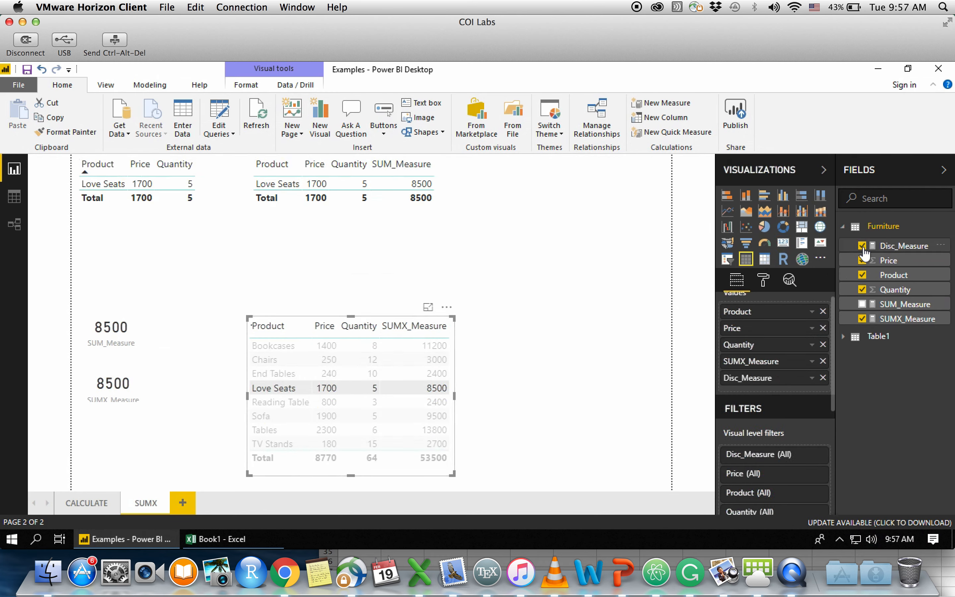
pyautogui.moveTo(455, 394); pyautogui.dragTo(537, 399)
pyautogui.click(525, 420)
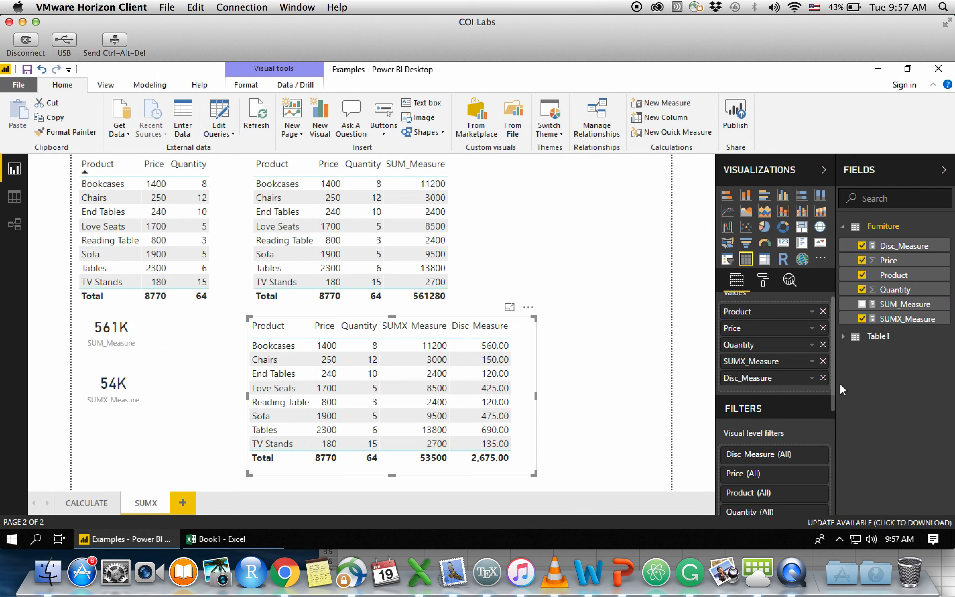
# - Remove Disc_Measure from the table and start a new measure named RDisc_Measure in the Furniture table
pyautogui.click(863, 246)
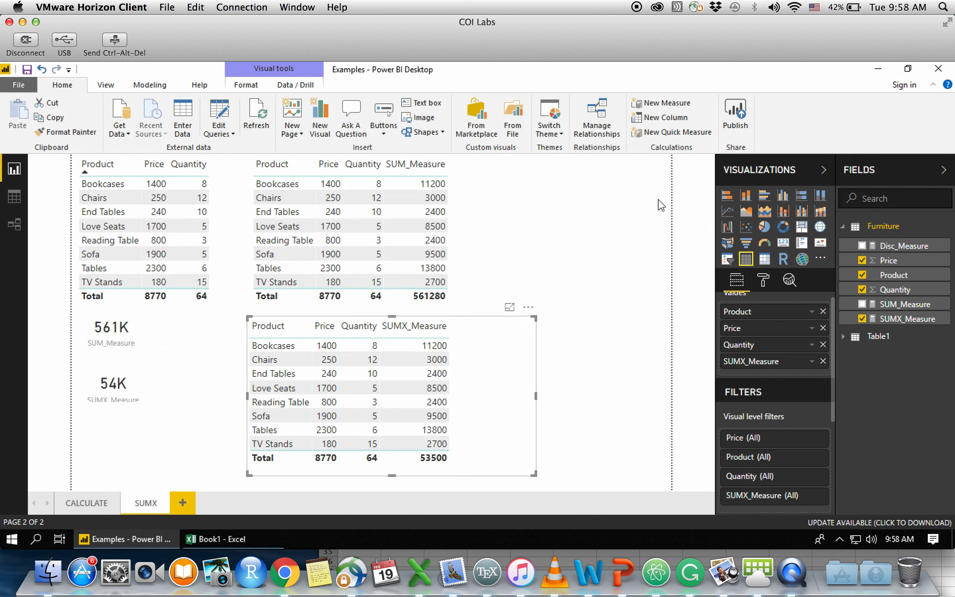
pyautogui.click(650, 106)
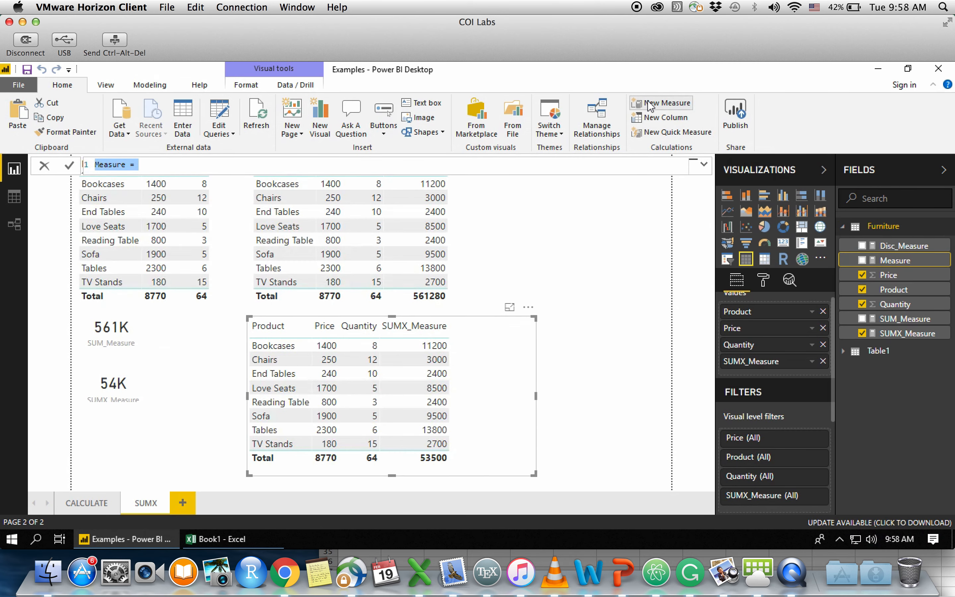
pyautogui.click(97, 165)
pyautogui.write('R')
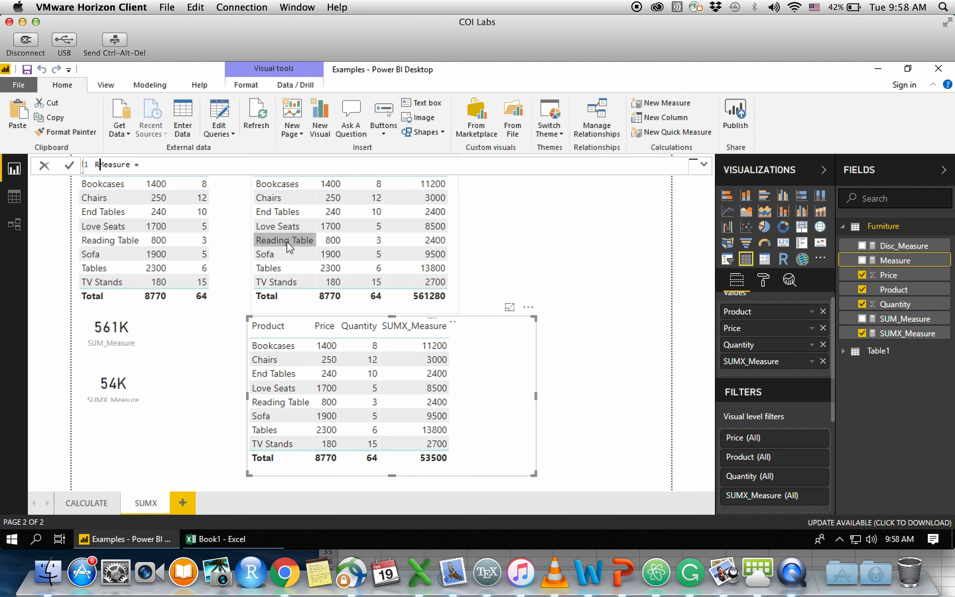
pyautogui.write('DIS')
pyautogui.press('BackSpace')
pyautogui.press('BackSpace')
pyautogui.write('isc_')
# - Begin the RDisc_Measure formula with SUMX(FILTER(Furniture, so that it iterates over a filtered Furniture table
pyautogui.click(236, 164)
pyautogui.write('SU')
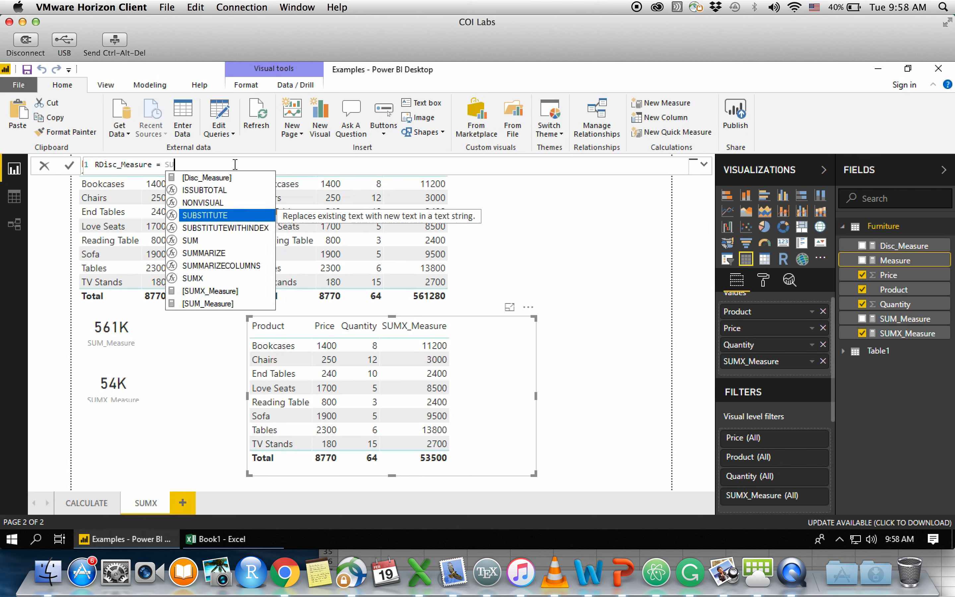
pyautogui.write('MX')
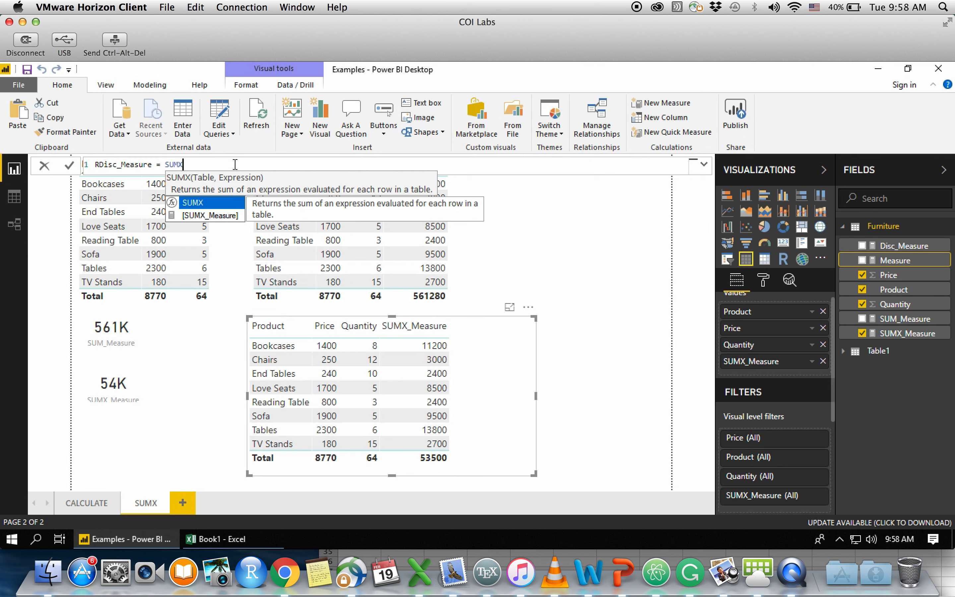
pyautogui.write('(')
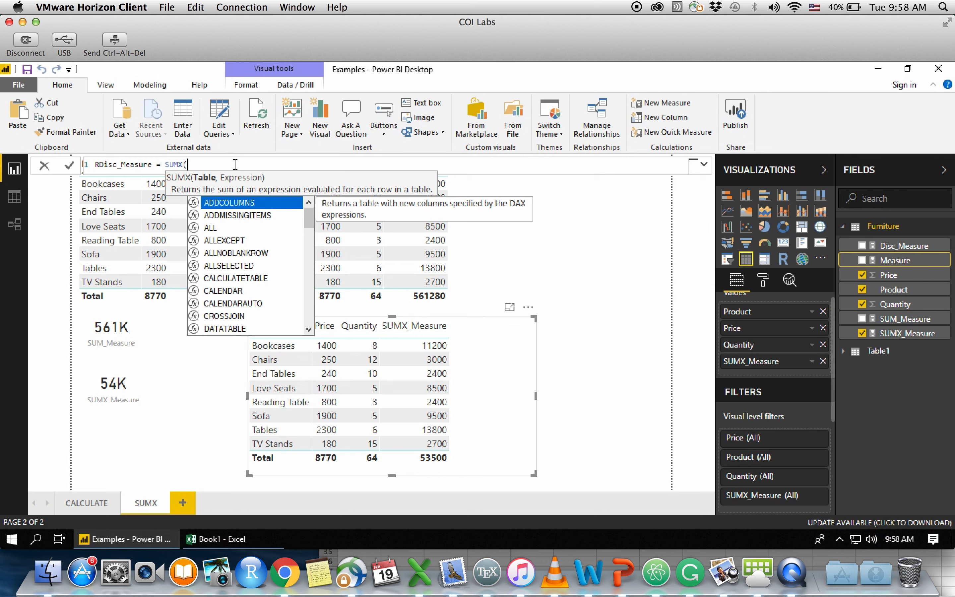
pyautogui.write('FILTER')
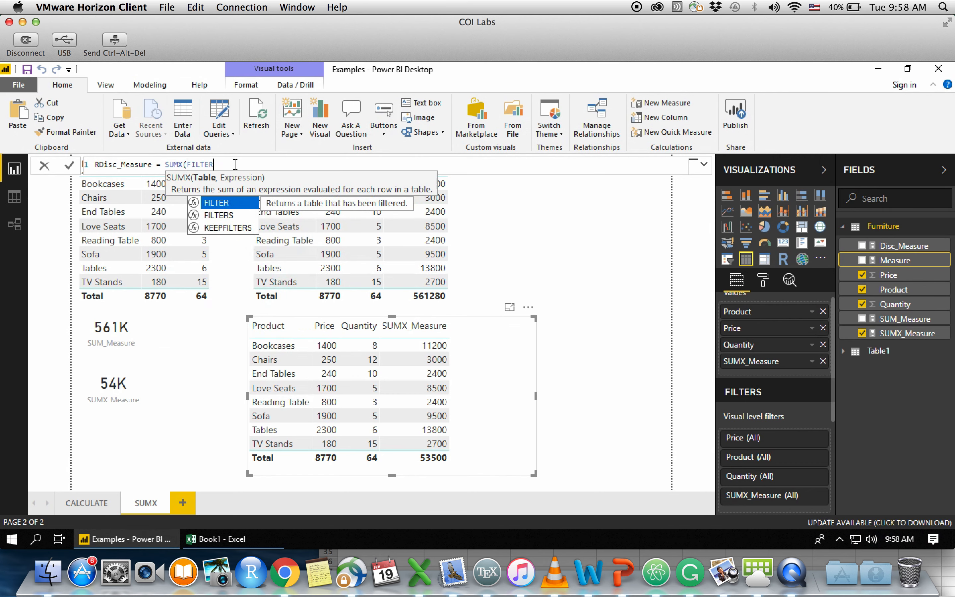
pyautogui.write('(')
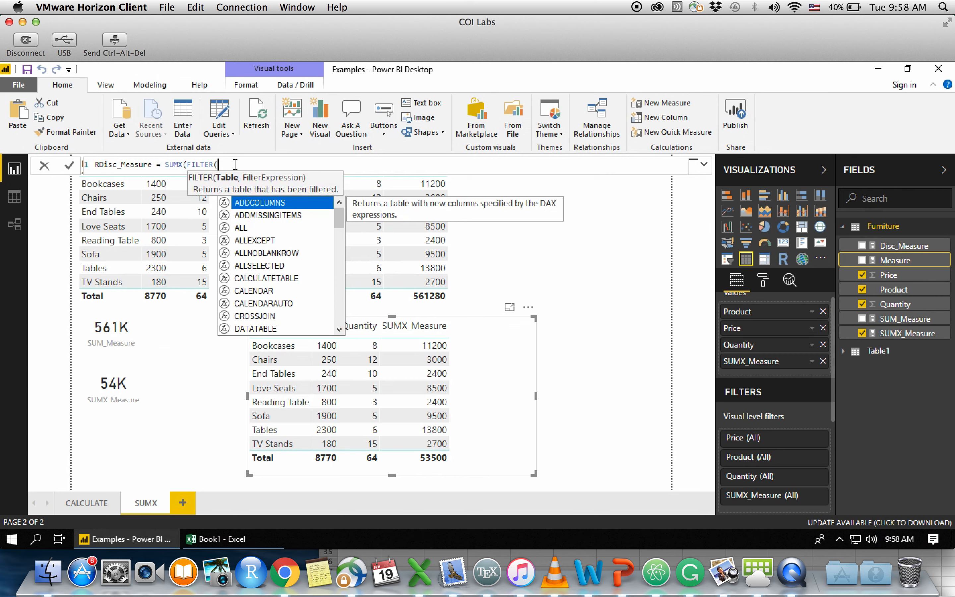
pyautogui.write('fur')
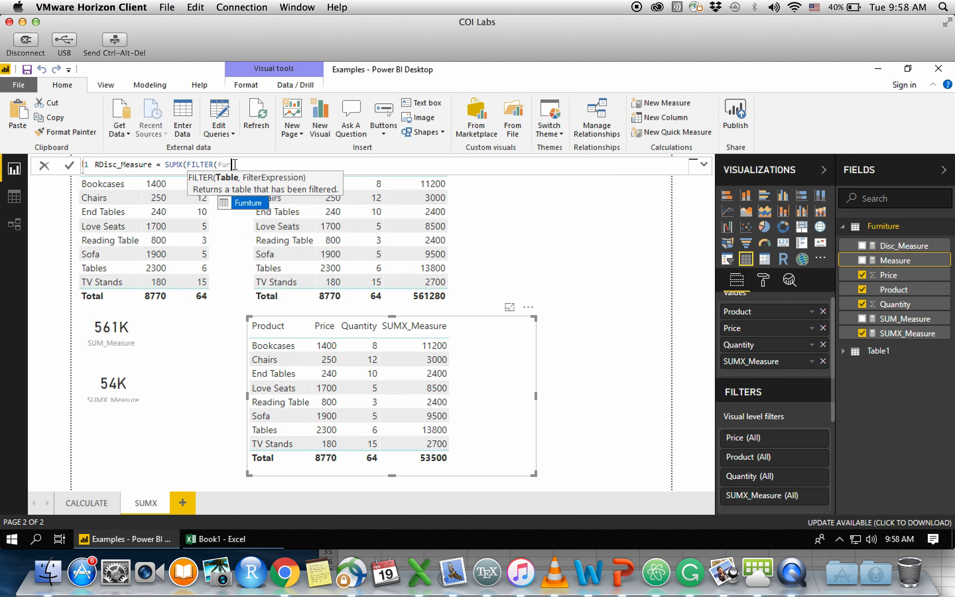
pyautogui.click(238, 203)
pyautogui.write(',')
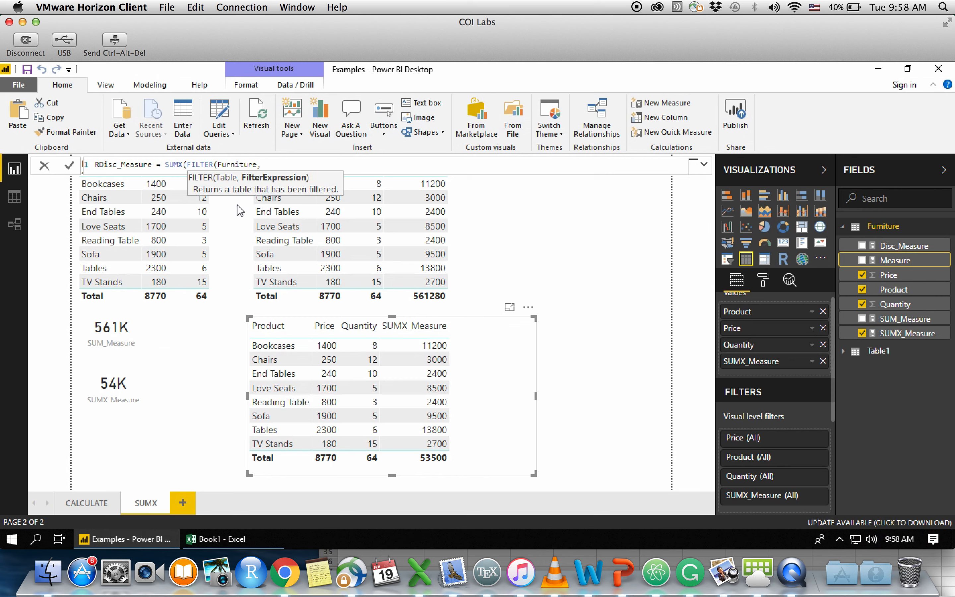
# - Enter [SUMX_Measure]>10000 as the filter condition and close the FILTER argument of RDisc_Measure
pyautogui.write('sumx')
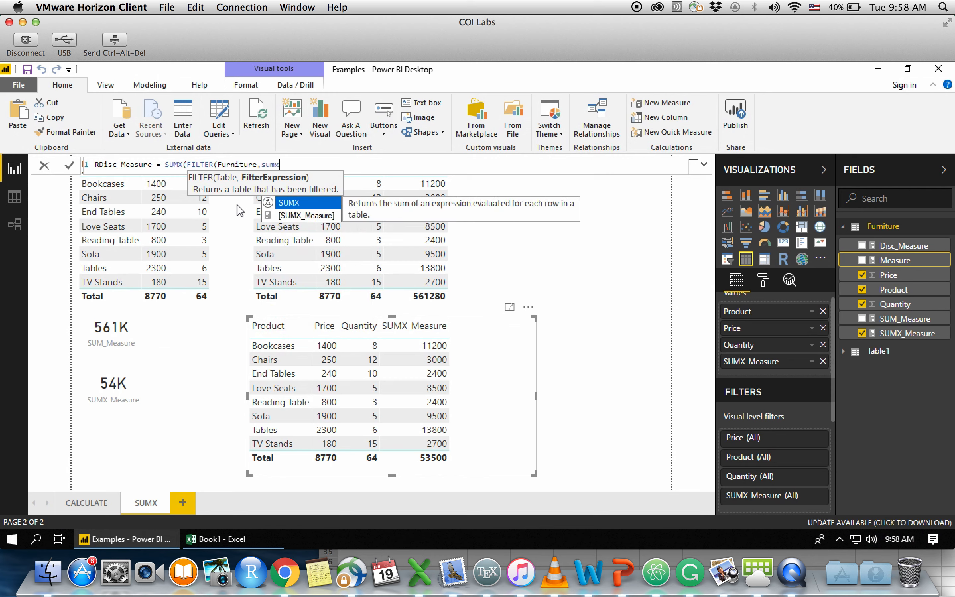
pyautogui.click(295, 215)
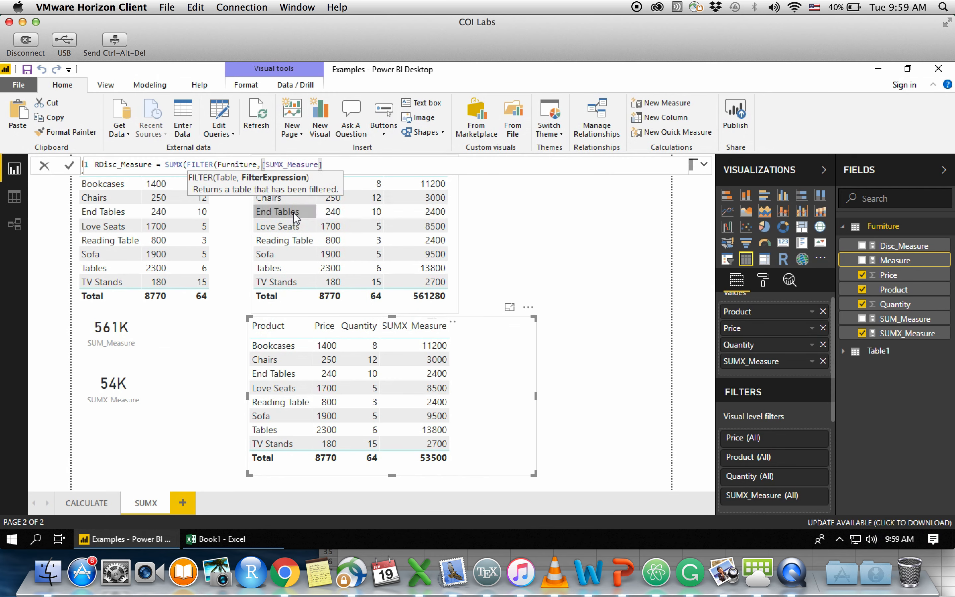
pyautogui.write('>10000,')
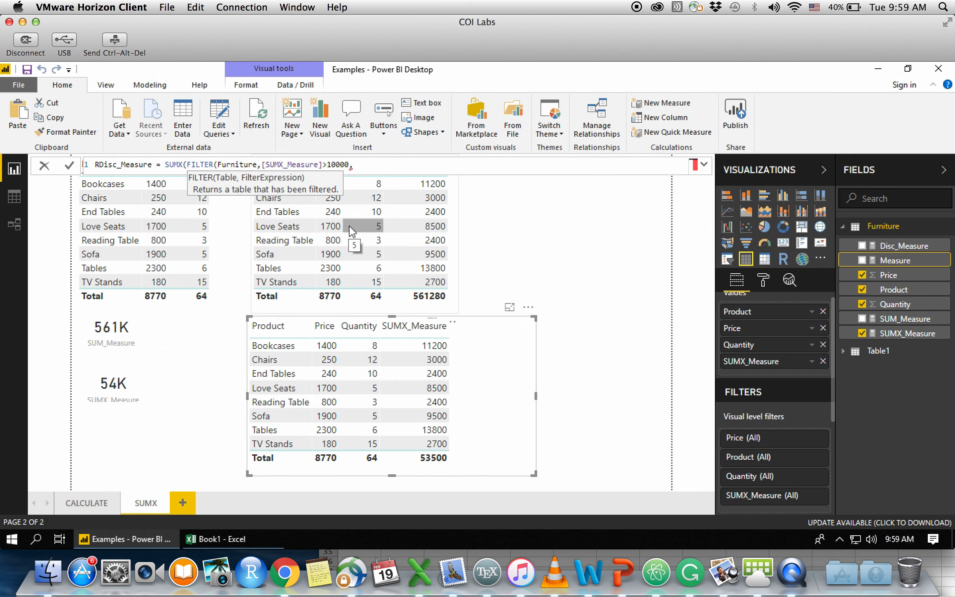
pyautogui.press('BackSpace')
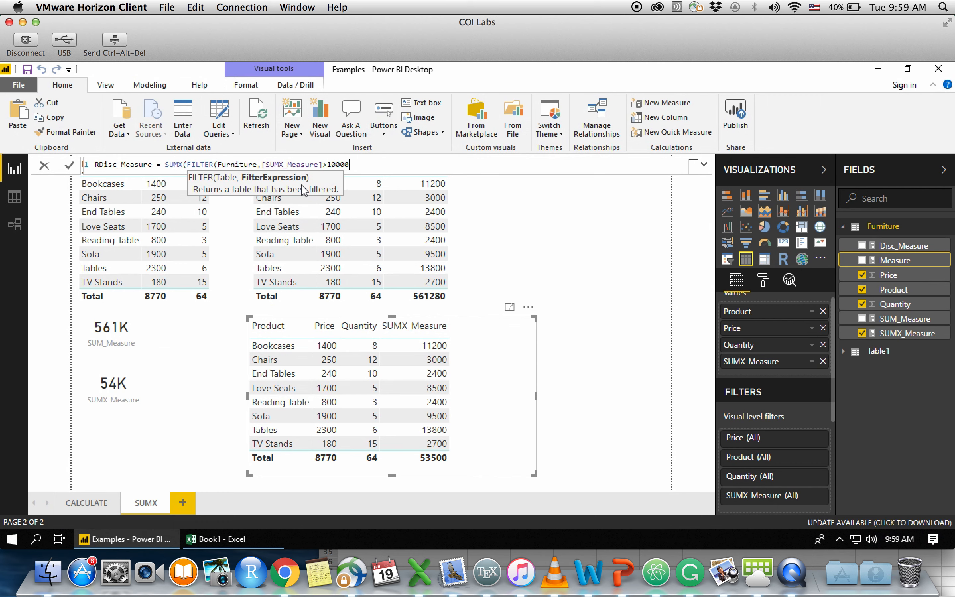
pyautogui.write(')')
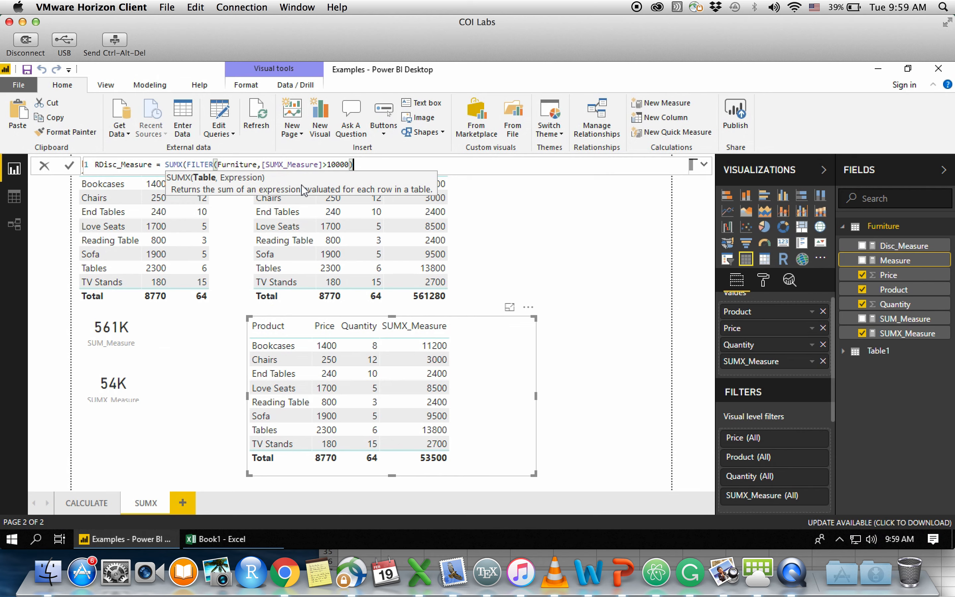
pyautogui.write(',')
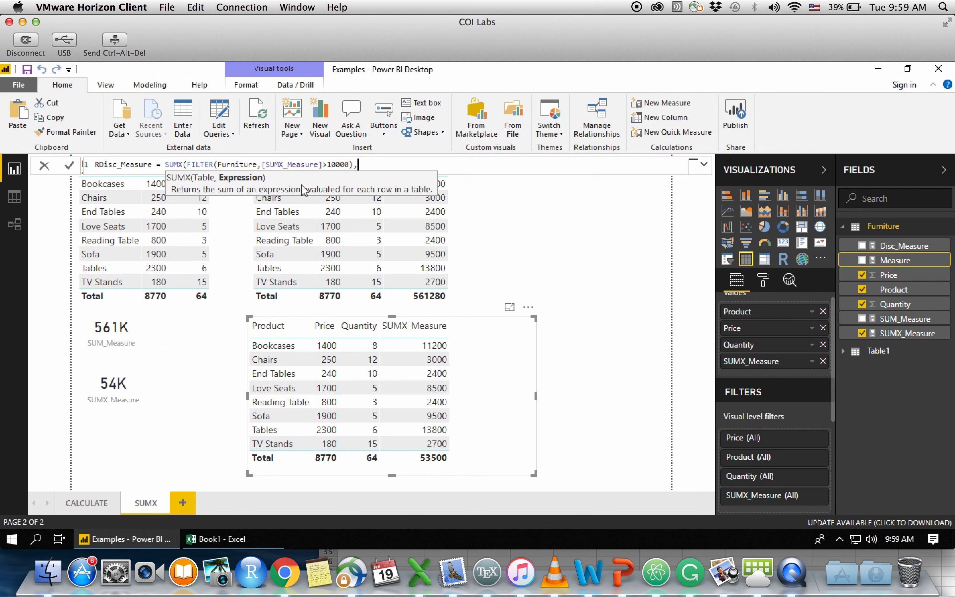
# - Complete the formula with the expression [SUMX_Measure]*.95), commit it, and add RDisc_Measure to the table containing SUMX_Measure
pyautogui.write('.9')
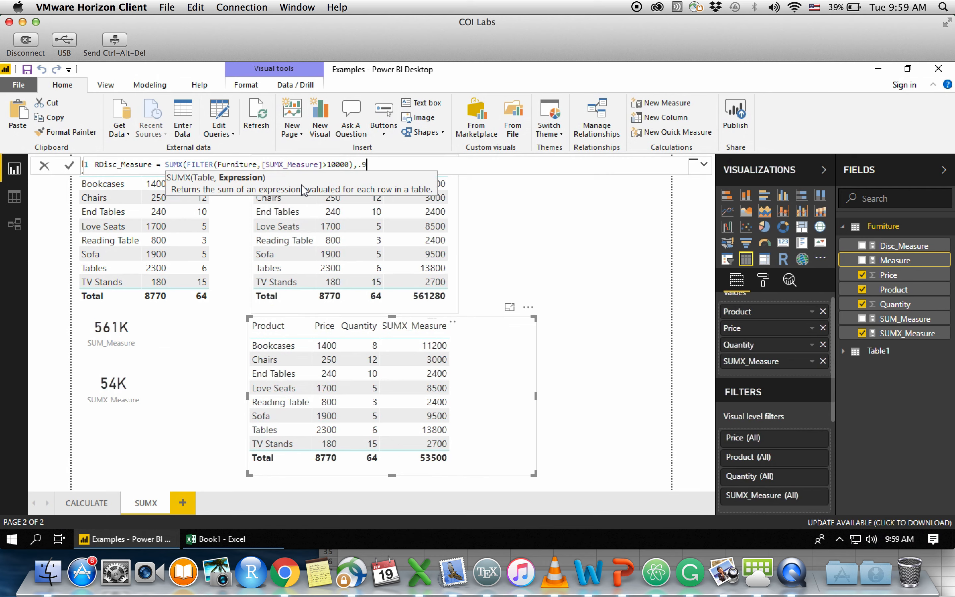
pyautogui.press('BackSpace')
pyautogui.press('BackSpace')
pyautogui.write('su')
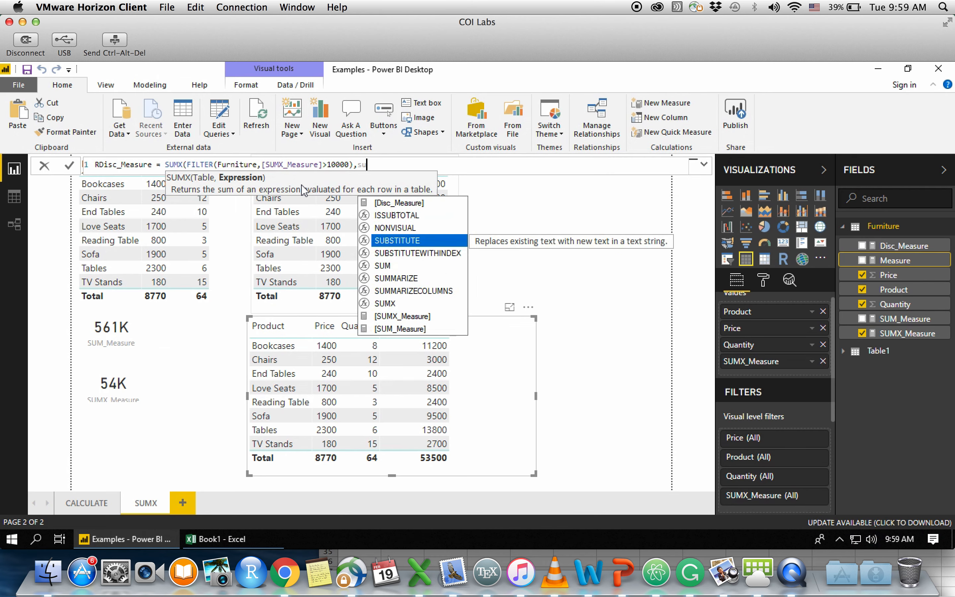
pyautogui.write('m')
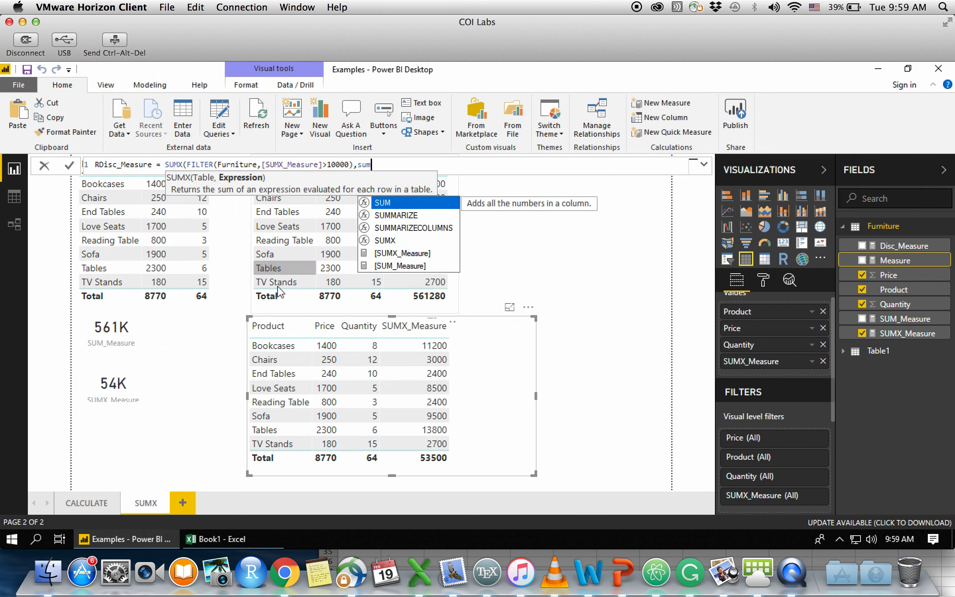
pyautogui.click(403, 256)
pyautogui.click(403, 253)
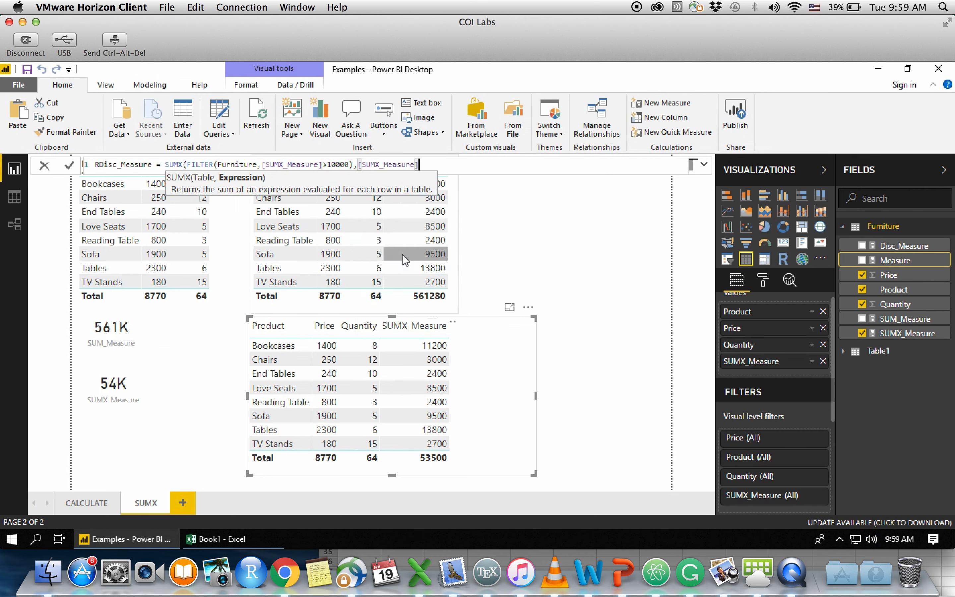
pyautogui.write('*')
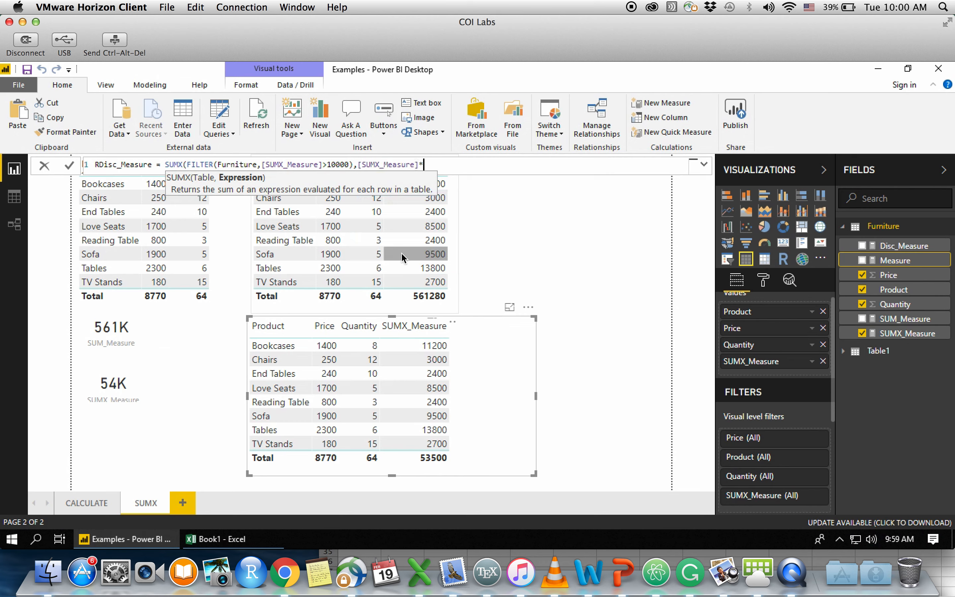
pyautogui.write('.95')
pyautogui.write(')')
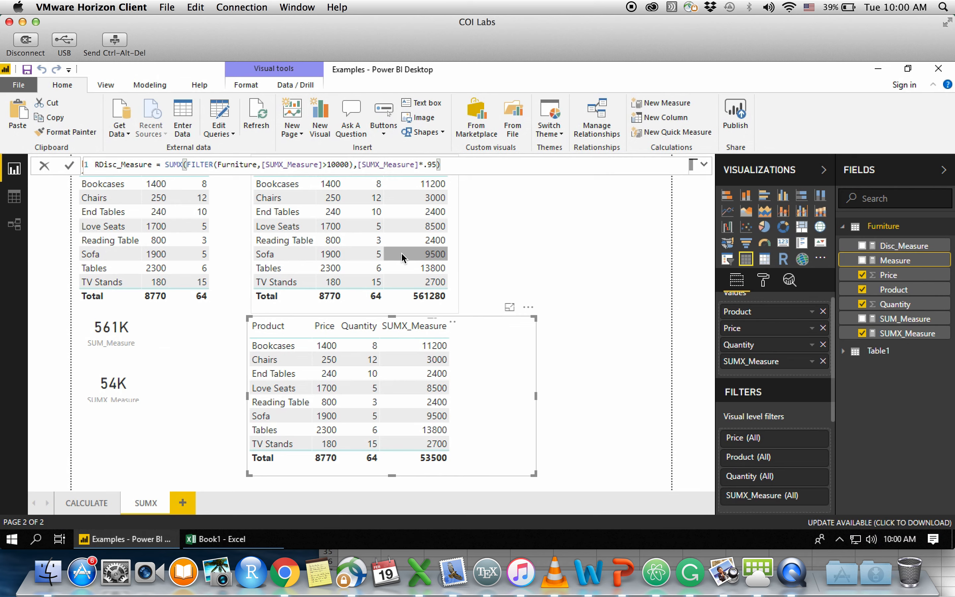
pyautogui.press('Return')
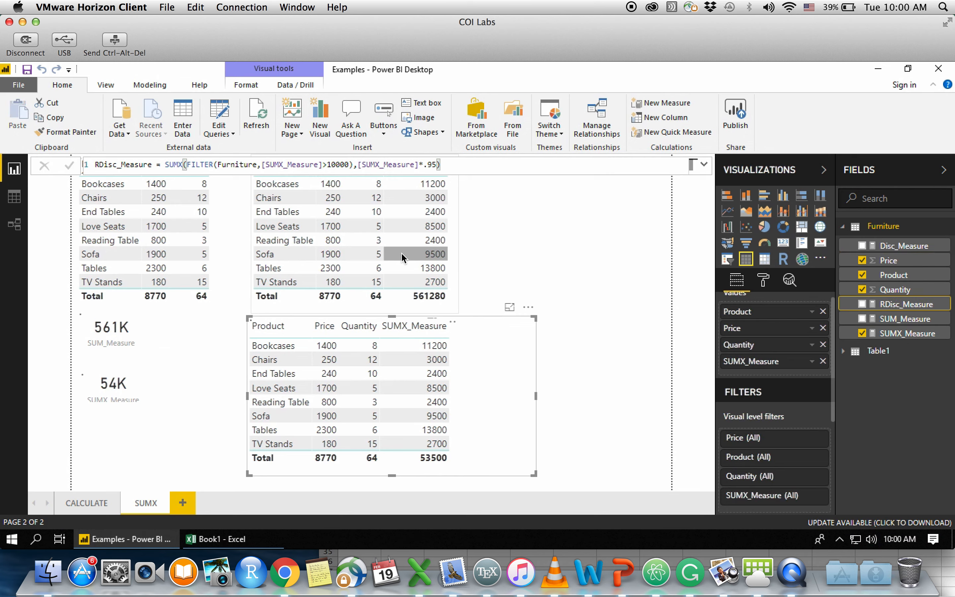
pyautogui.click(862, 304)
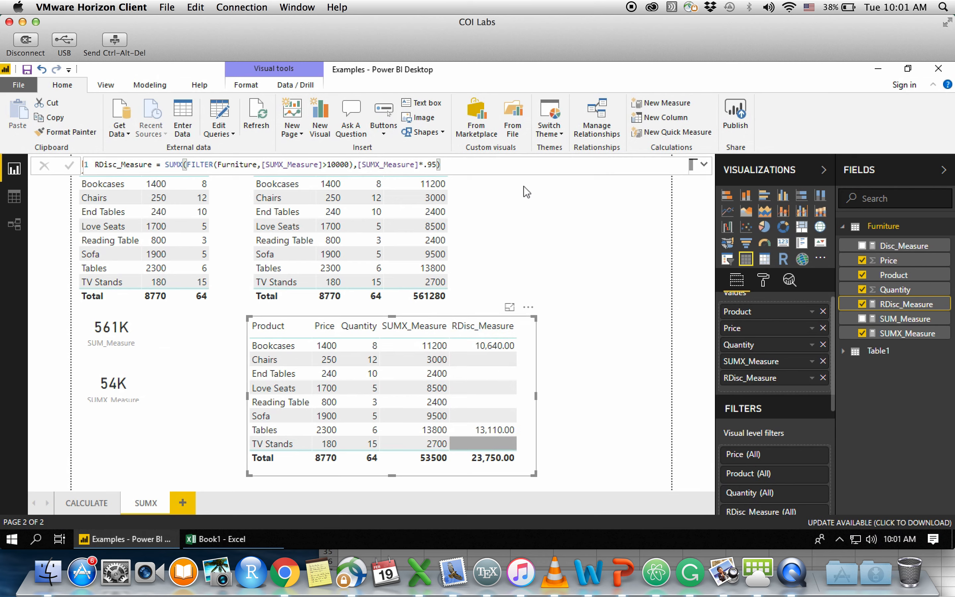
# - Delete everything after SUMX( in the RDisc_Measure formula
pyautogui.click(470, 166)
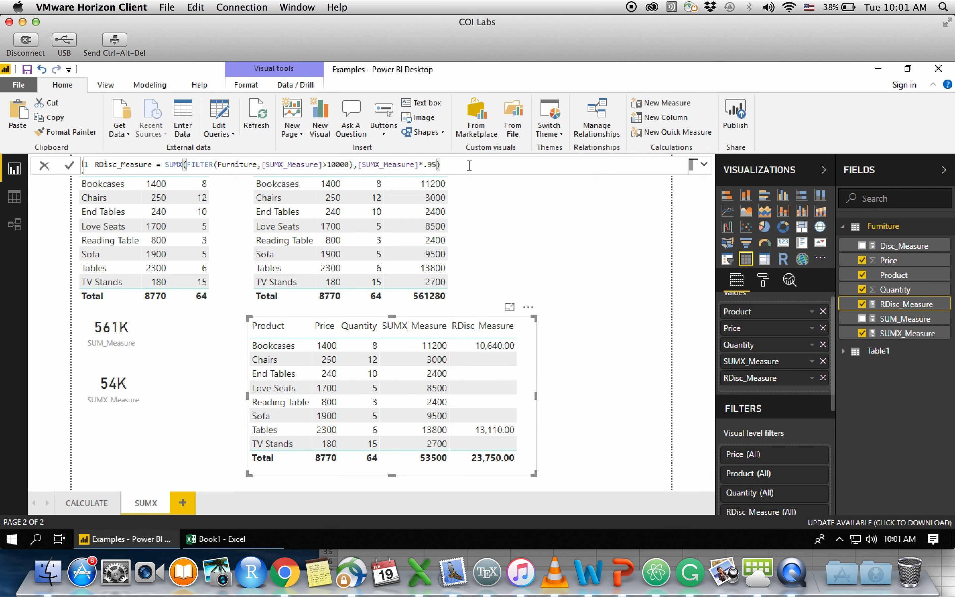
pyautogui.press('BackSpace')
pyautogui.press('BackSpace')
pyautogui.press('BackSpace')
pyautogui.press('BackSpace')
pyautogui.press('BackSpace')
pyautogui.press('BackSpace')
pyautogui.press('BackSpace')
pyautogui.press('BackSpace')
pyautogui.press('BackSpace')
pyautogui.press('BackSpace')
pyautogui.press('BackSpace')
pyautogui.press('BackSpace')
pyautogui.press('BackSpace')
pyautogui.press('BackSpace')
pyautogui.press('BackSpace')
pyautogui.press('BackSpace')
pyautogui.press('BackSpace')
pyautogui.press('BackSpace')
pyautogui.press('BackSpace')
pyautogui.press('BackSpace')
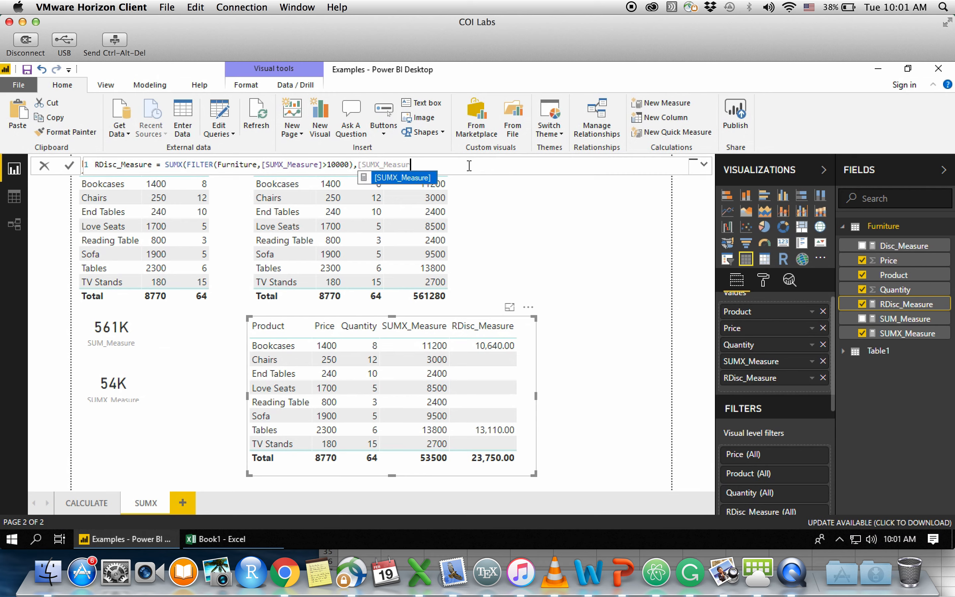
pyautogui.press('BackSpace')
pyautogui.press('BackSpace')
pyautogui.press('BackSpace')
pyautogui.press('BackSpace')
pyautogui.press('BackSpace')
pyautogui.press('BackSpace')
pyautogui.press('BackSpace')
pyautogui.press('BackSpace')
pyautogui.press('BackSpace')
pyautogui.press('BackSpace')
pyautogui.press('BackSpace')
pyautogui.press('BackSpace')
pyautogui.press('BackSpace')
pyautogui.press('BackSpace')
pyautogui.press('BackSpace')
pyautogui.press('BackSpace')
pyautogui.press('BackSpace')
pyautogui.press('BackSpace')
pyautogui.press('BackSpace')
pyautogui.press('BackSpace')
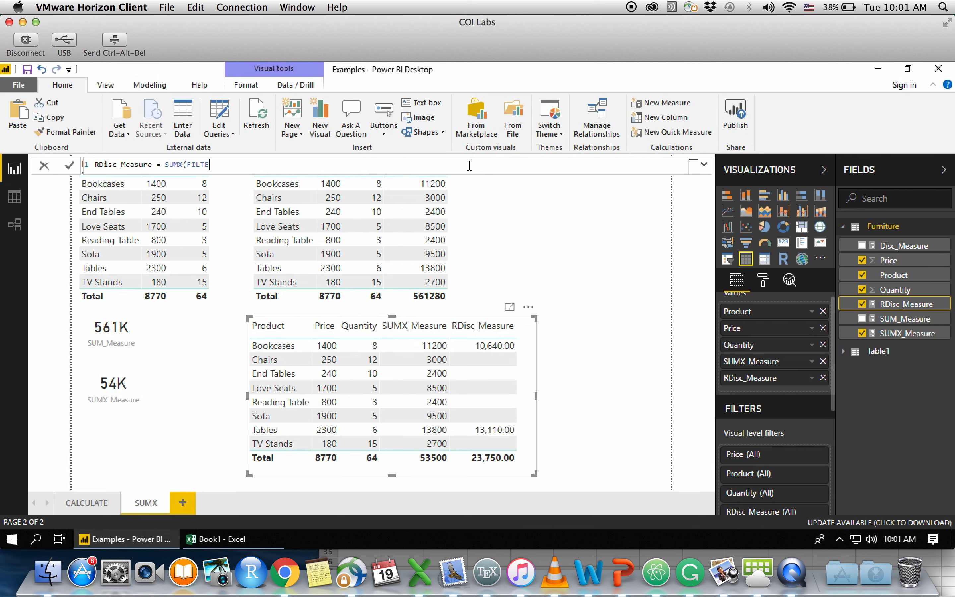
pyautogui.press('BackSpace')
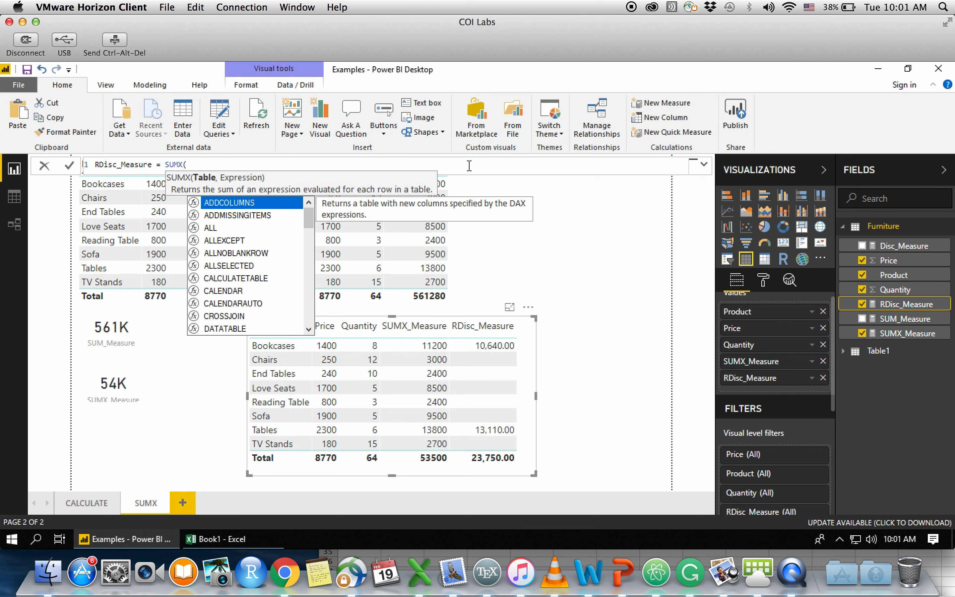
# - Enter Furniture as the SUMX table argument in RDisc_Measure and start an IF function as its expression
pyautogui.write('fur')
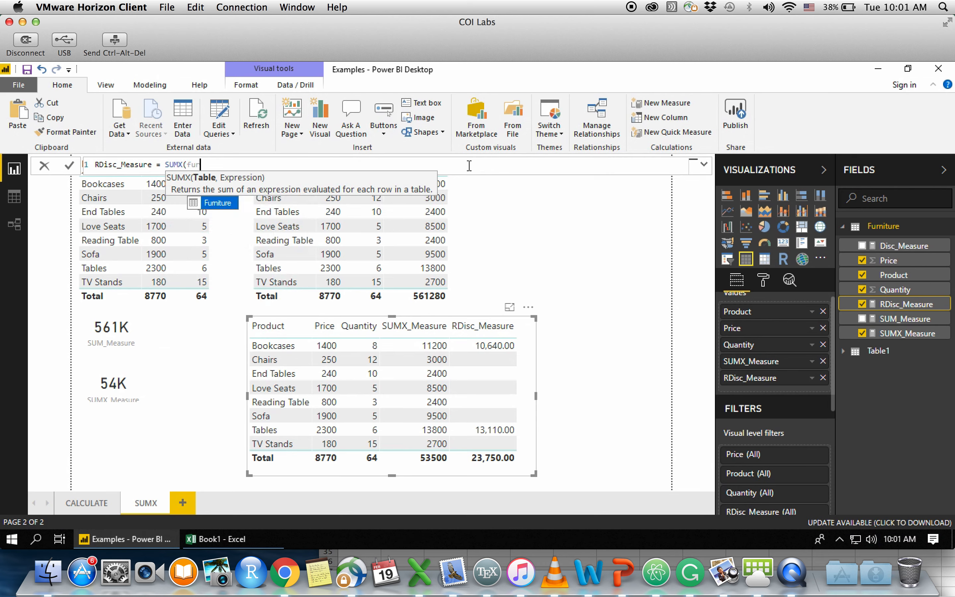
pyautogui.write('nitur')
pyautogui.click(218, 203)
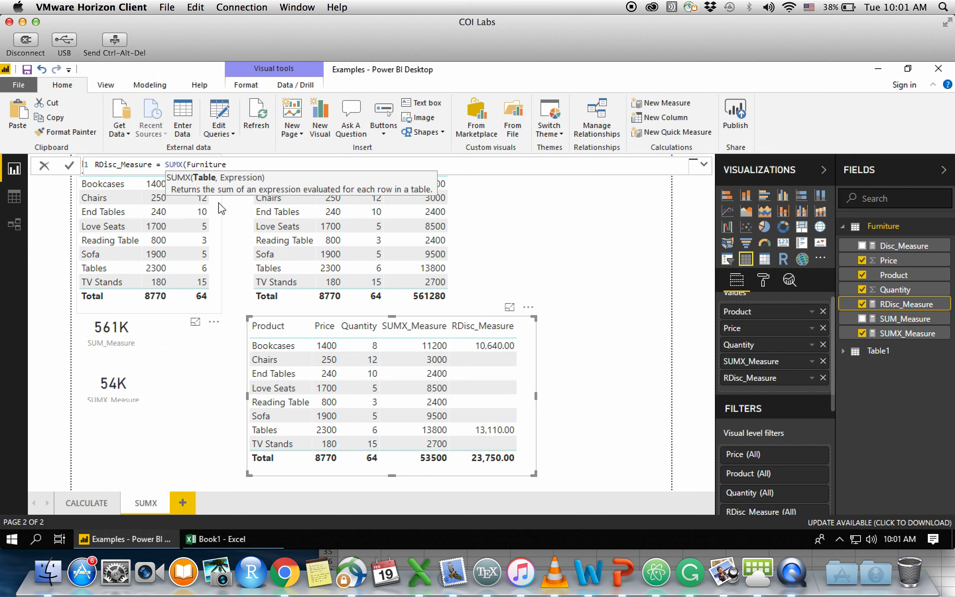
pyautogui.write(',')
pyautogui.write('I')
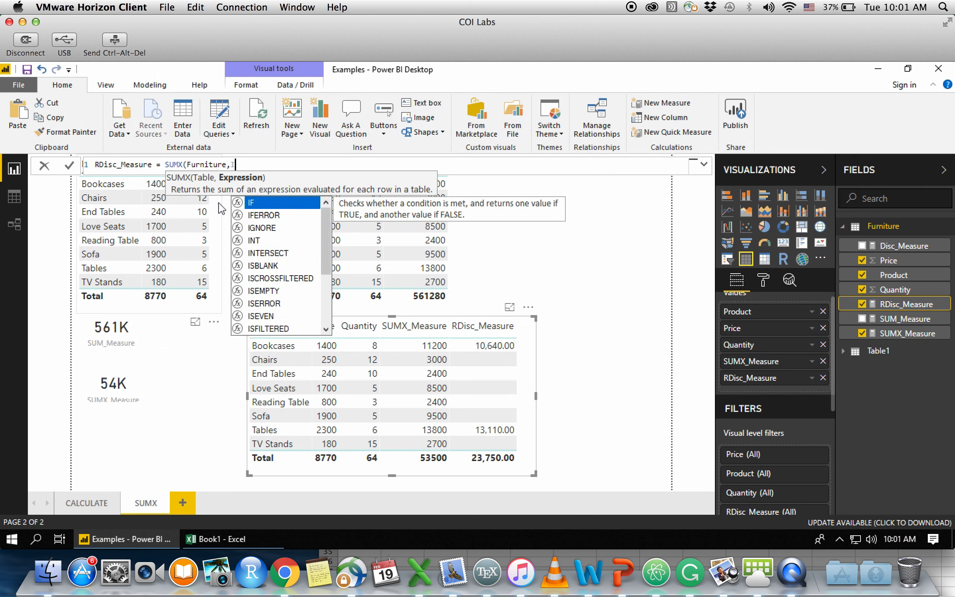
pyautogui.write('F(')
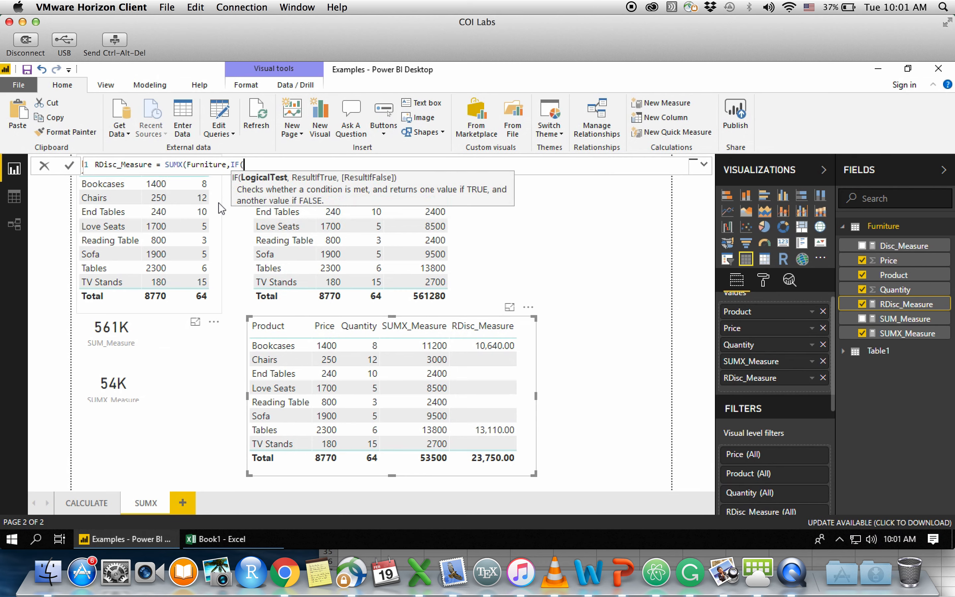
# - Set the IF condition to [SUMX_Measure]>10000 and its true result to [SUMX_Measure]*.95
pyautogui.write('sum')
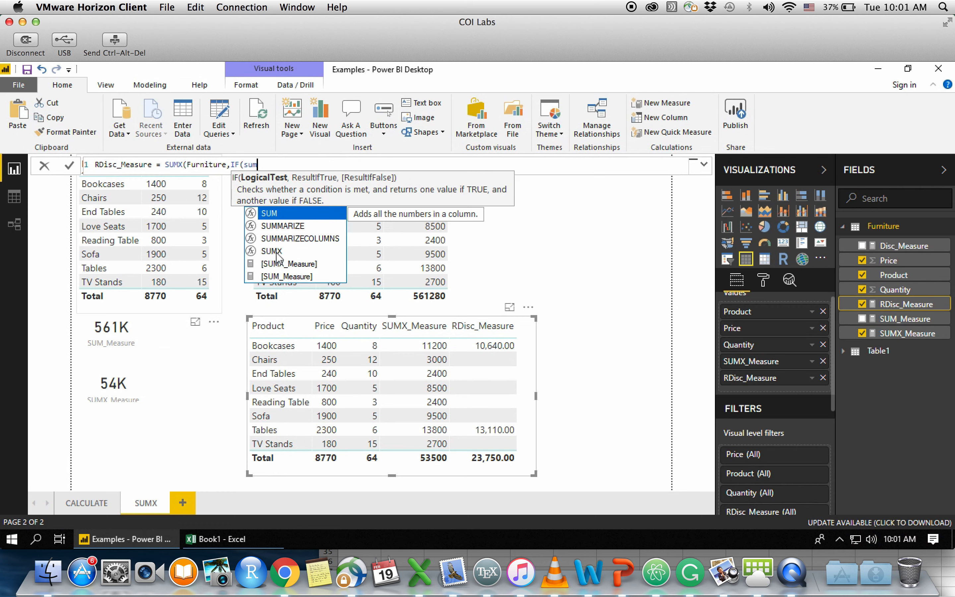
pyautogui.click(279, 262)
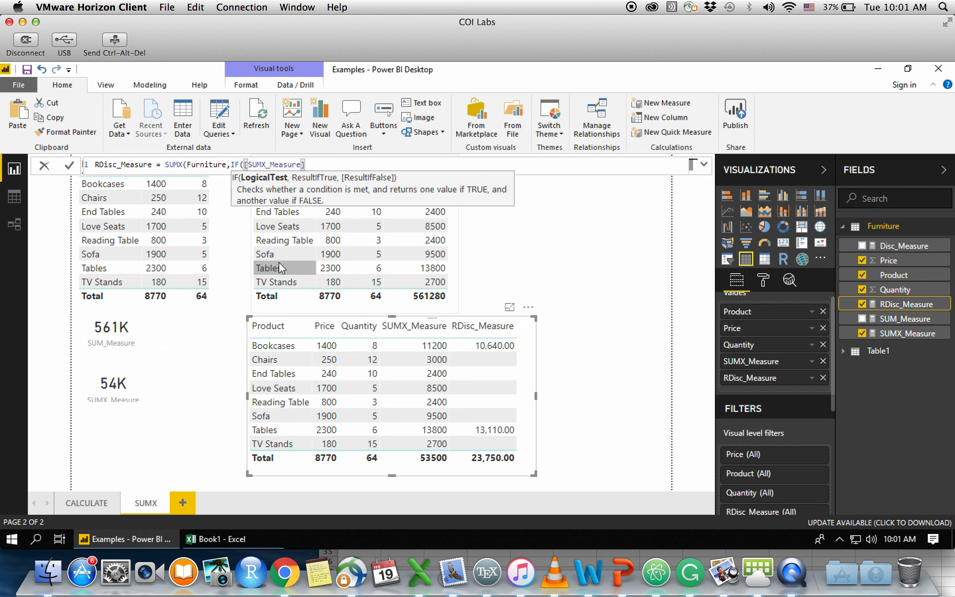
pyautogui.write('>10000,')
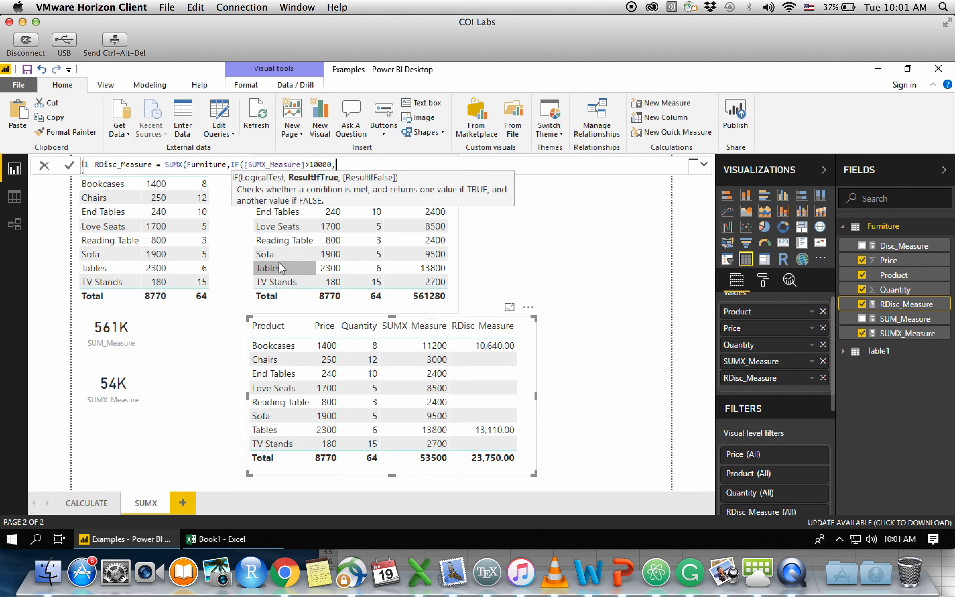
pyautogui.write('sum')
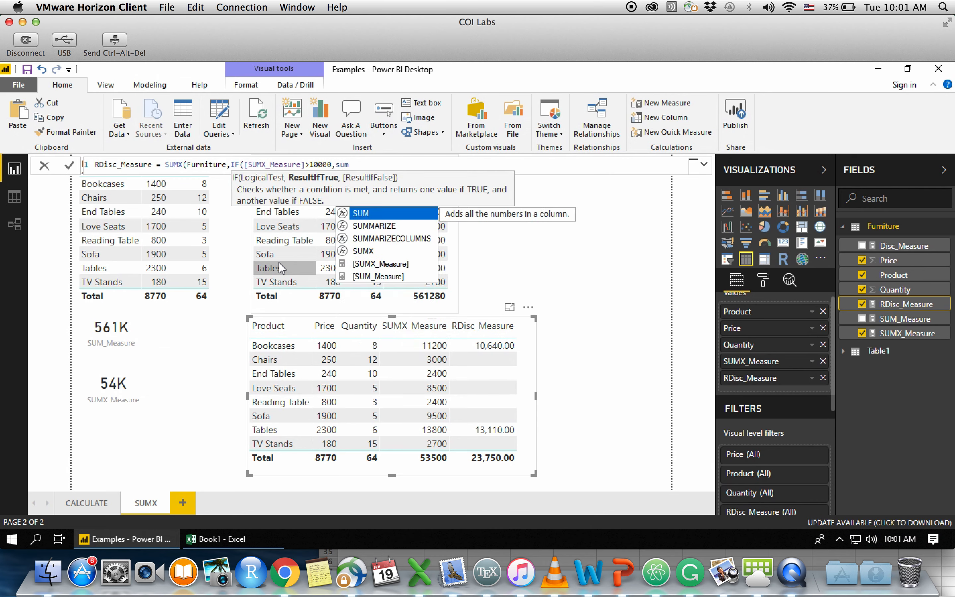
pyautogui.click(357, 264)
pyautogui.write('*.95')
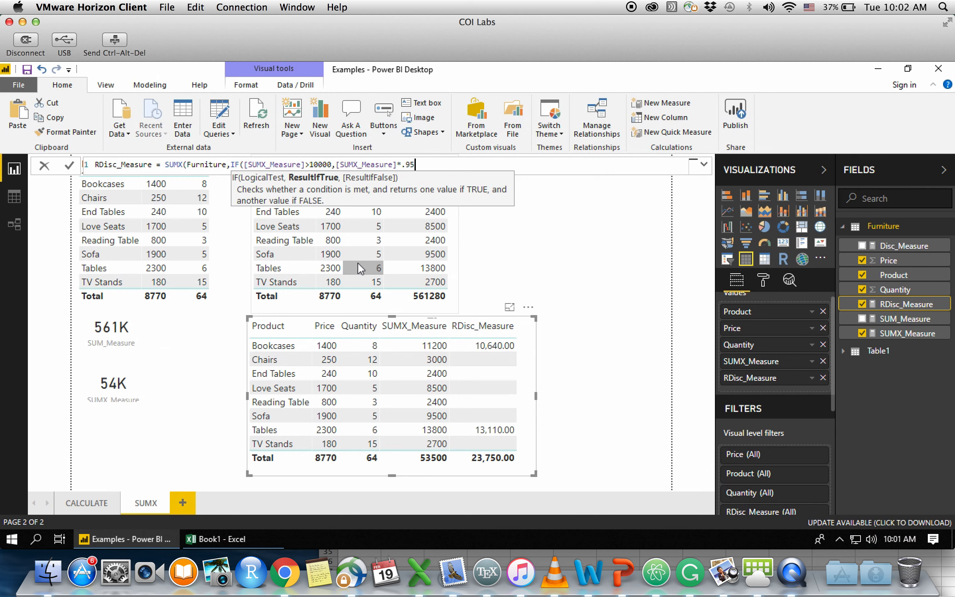
pyautogui.write(',')
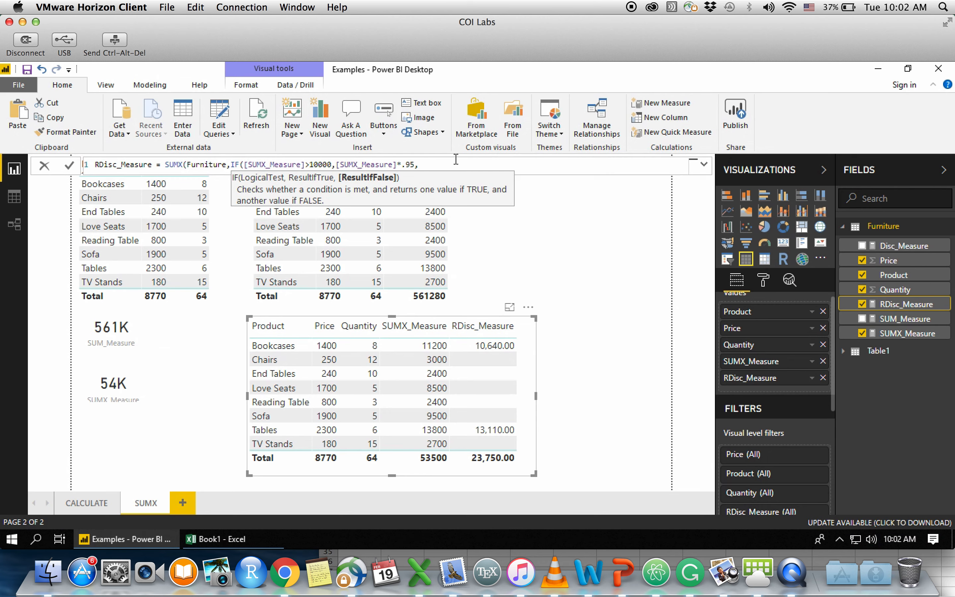
# - Enter [SUMX_Measure] as the IF function's false result, close both functions, and commit the RDisc_Measure formula
pyautogui.write('SUM')
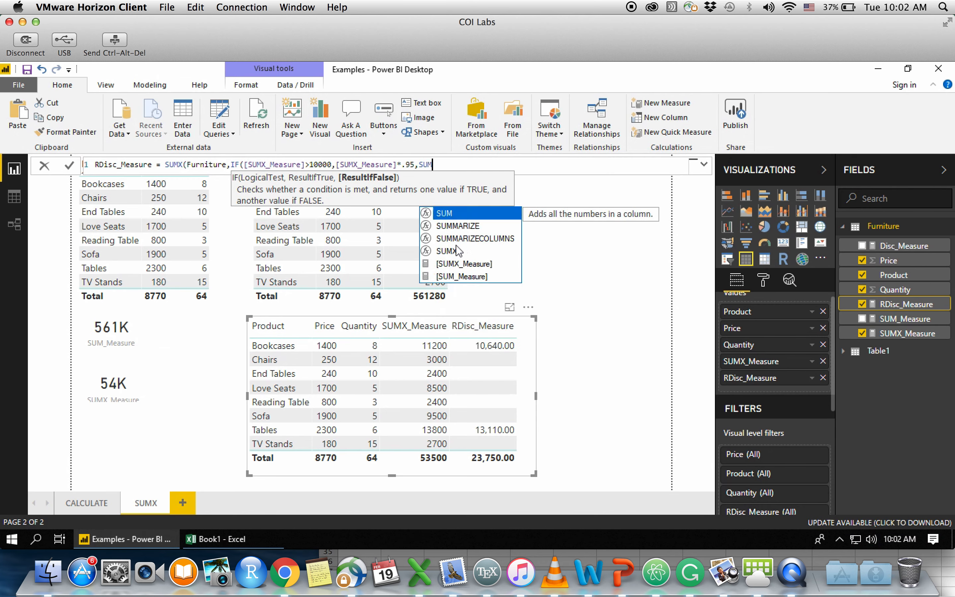
pyautogui.click(463, 264)
pyautogui.write('))')
pyautogui.press('Return')
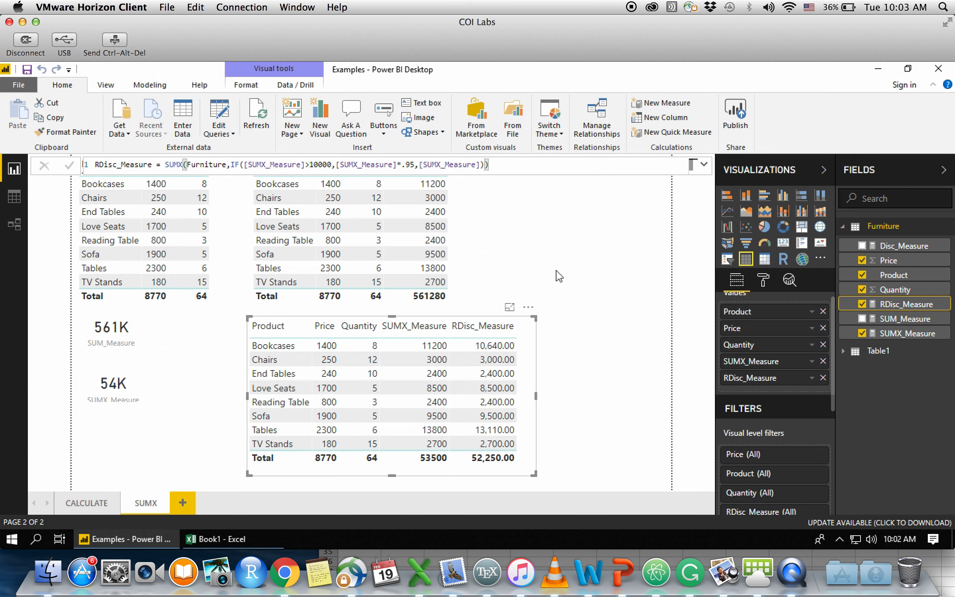
pyautogui.click(575, 317)
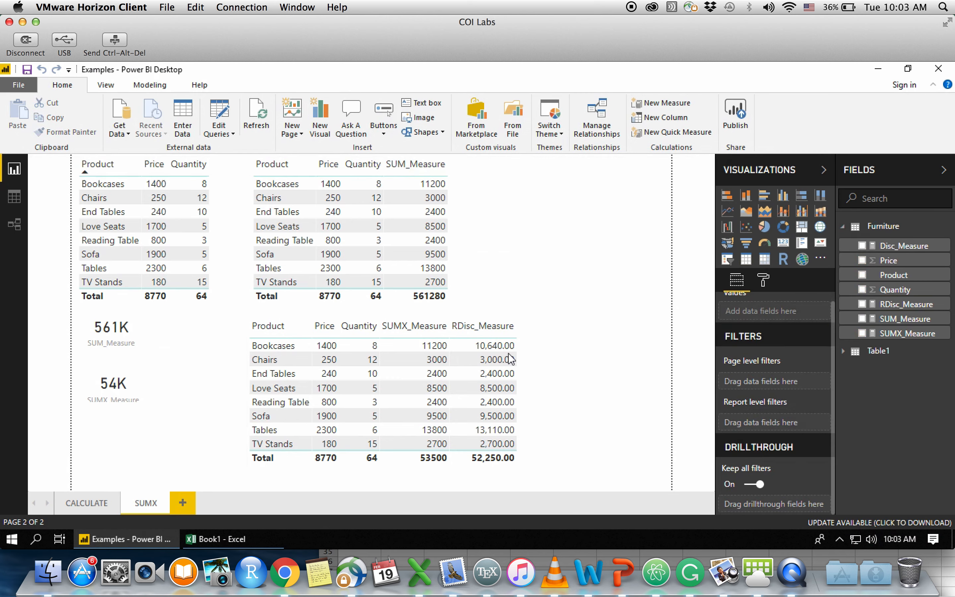
pyautogui.click(478, 371)
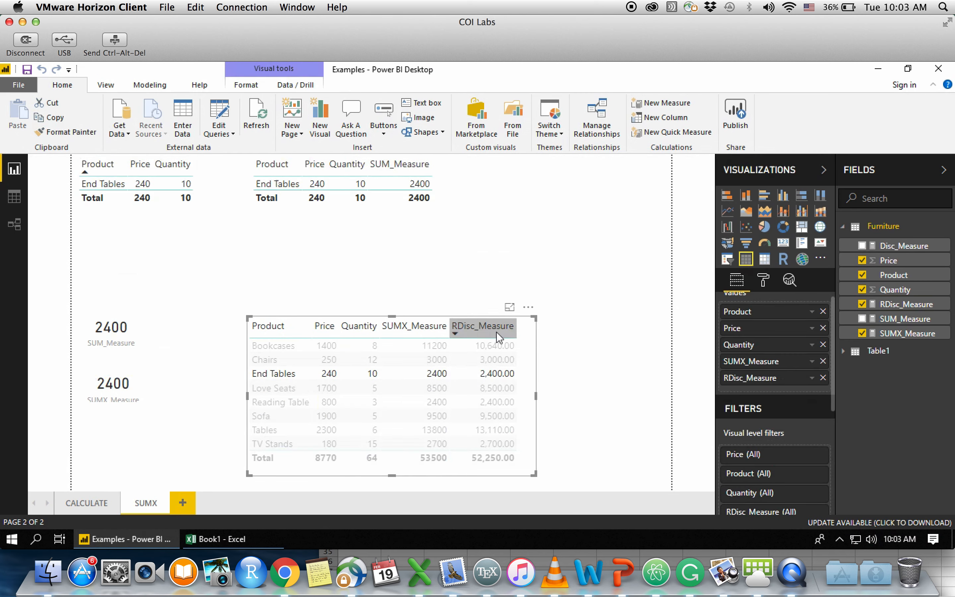
pyautogui.click(528, 355)
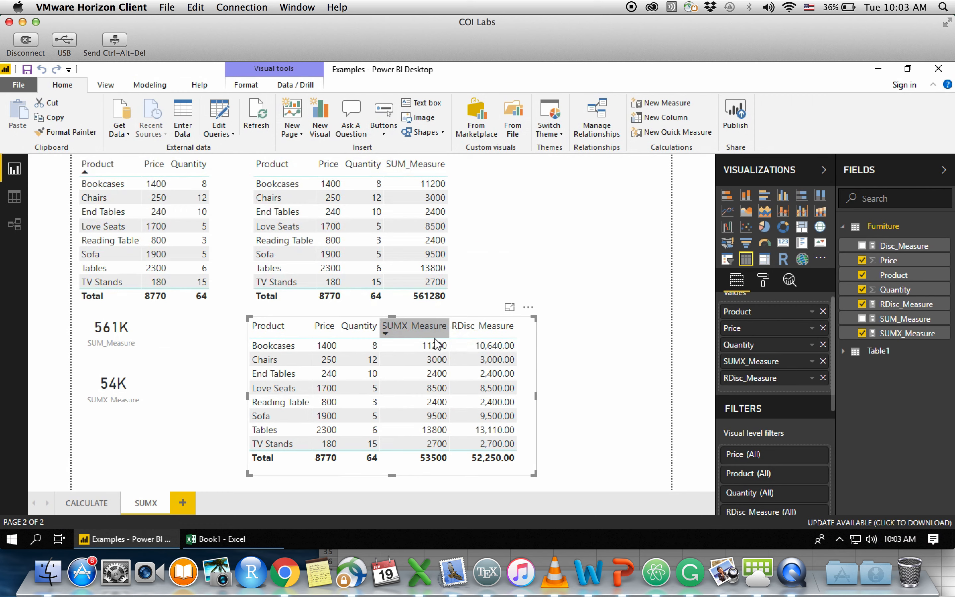